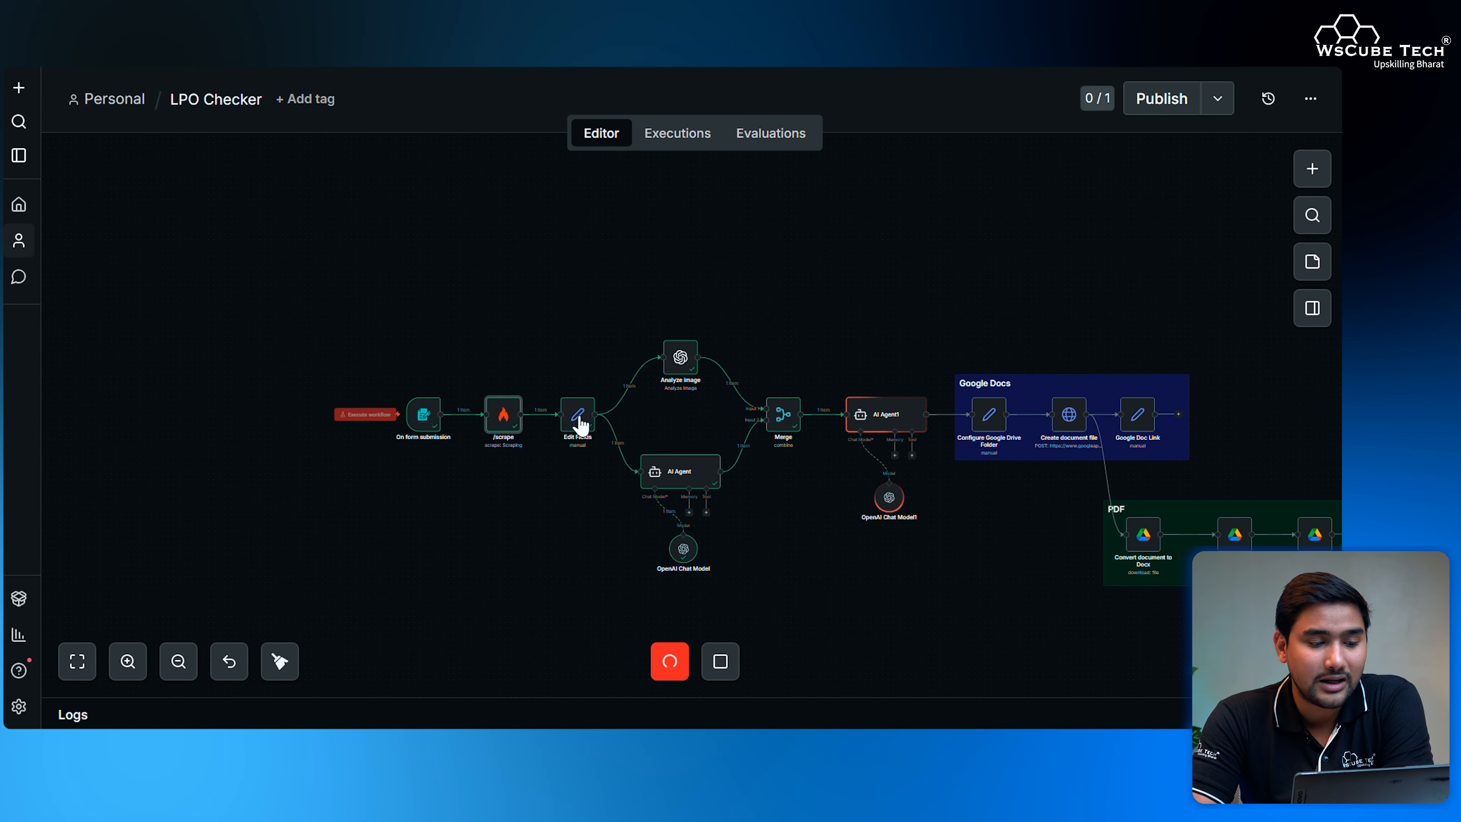
# Step: Inspect the Edit Fields node's Markdown and Screenshot field mappings with their output, and close the node
pyautogui.click(577, 422)
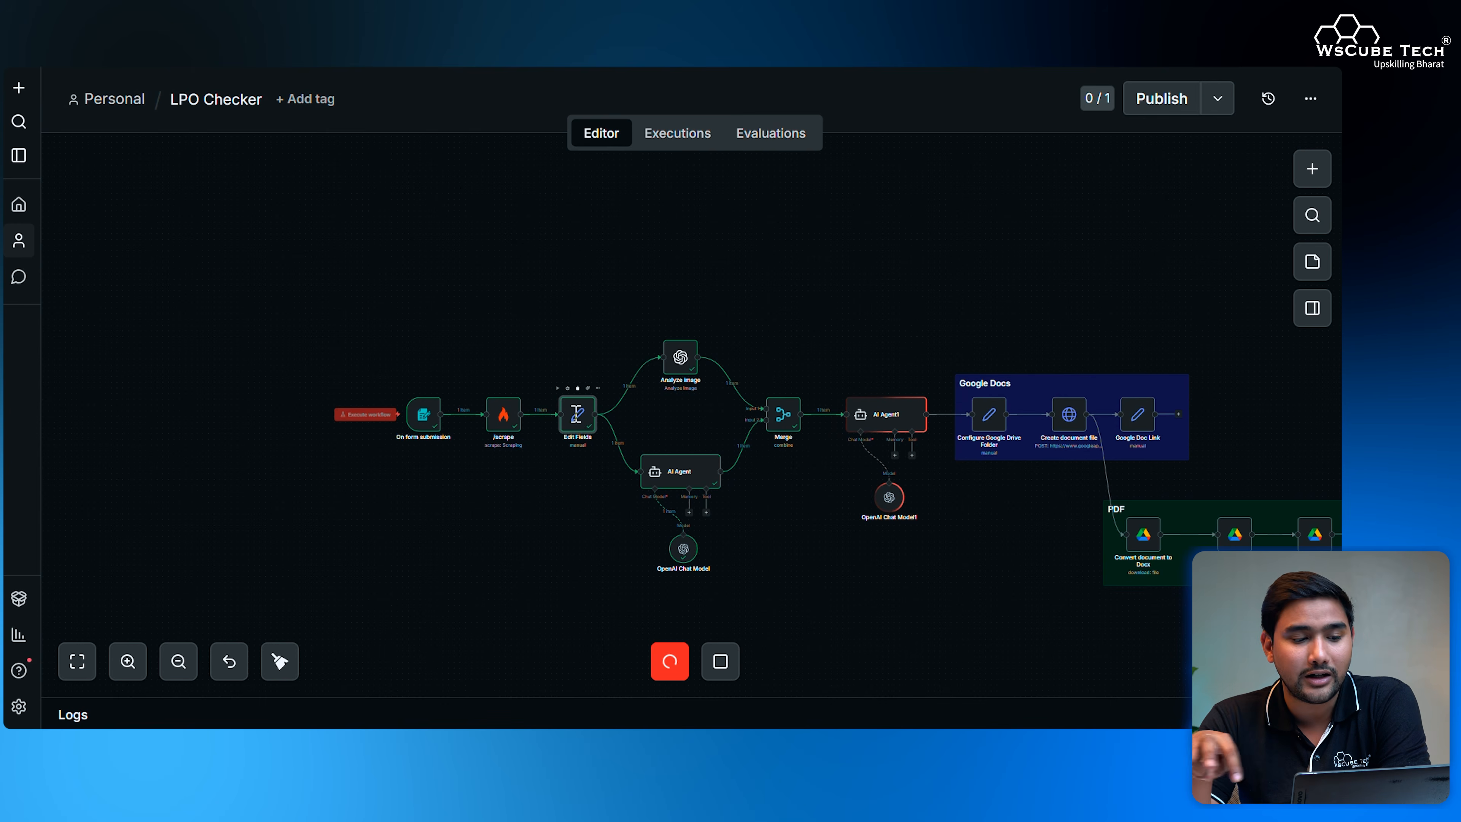
pyautogui.doubleClick(576, 412)
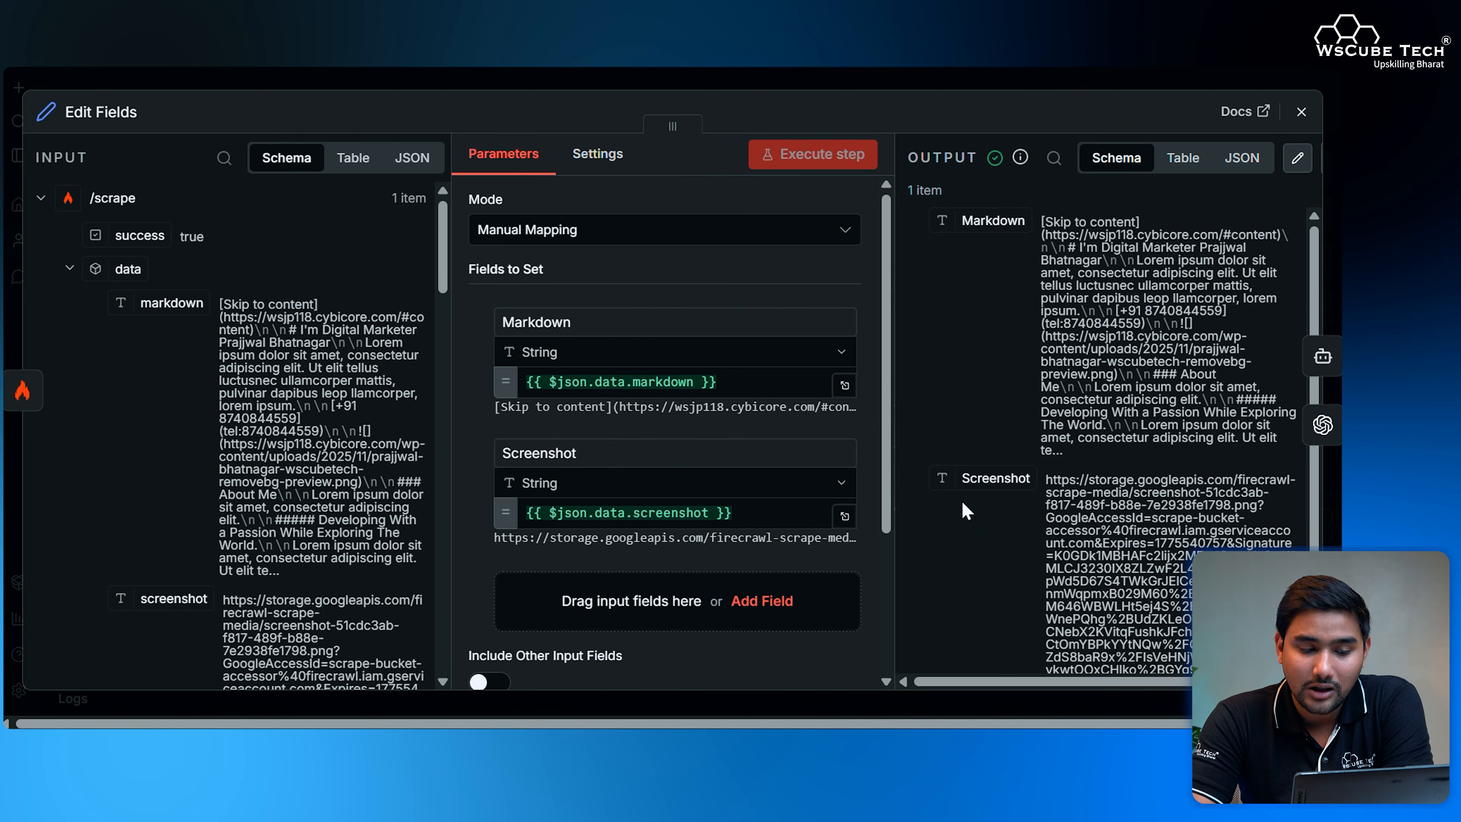
pyautogui.scroll(-2, 966, 510)
pyautogui.scroll(2, 1001, 528)
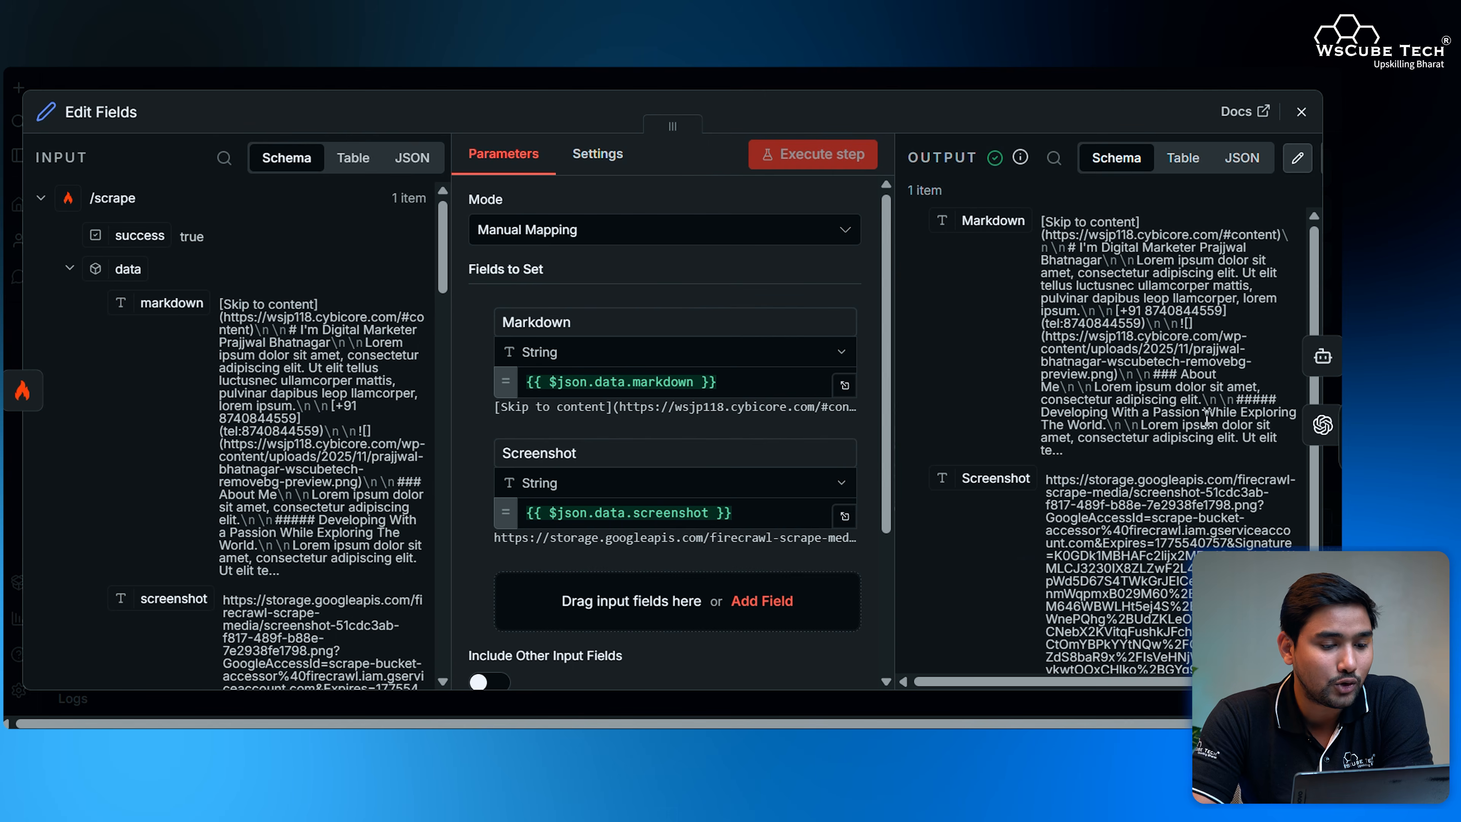
pyautogui.click(1301, 111)
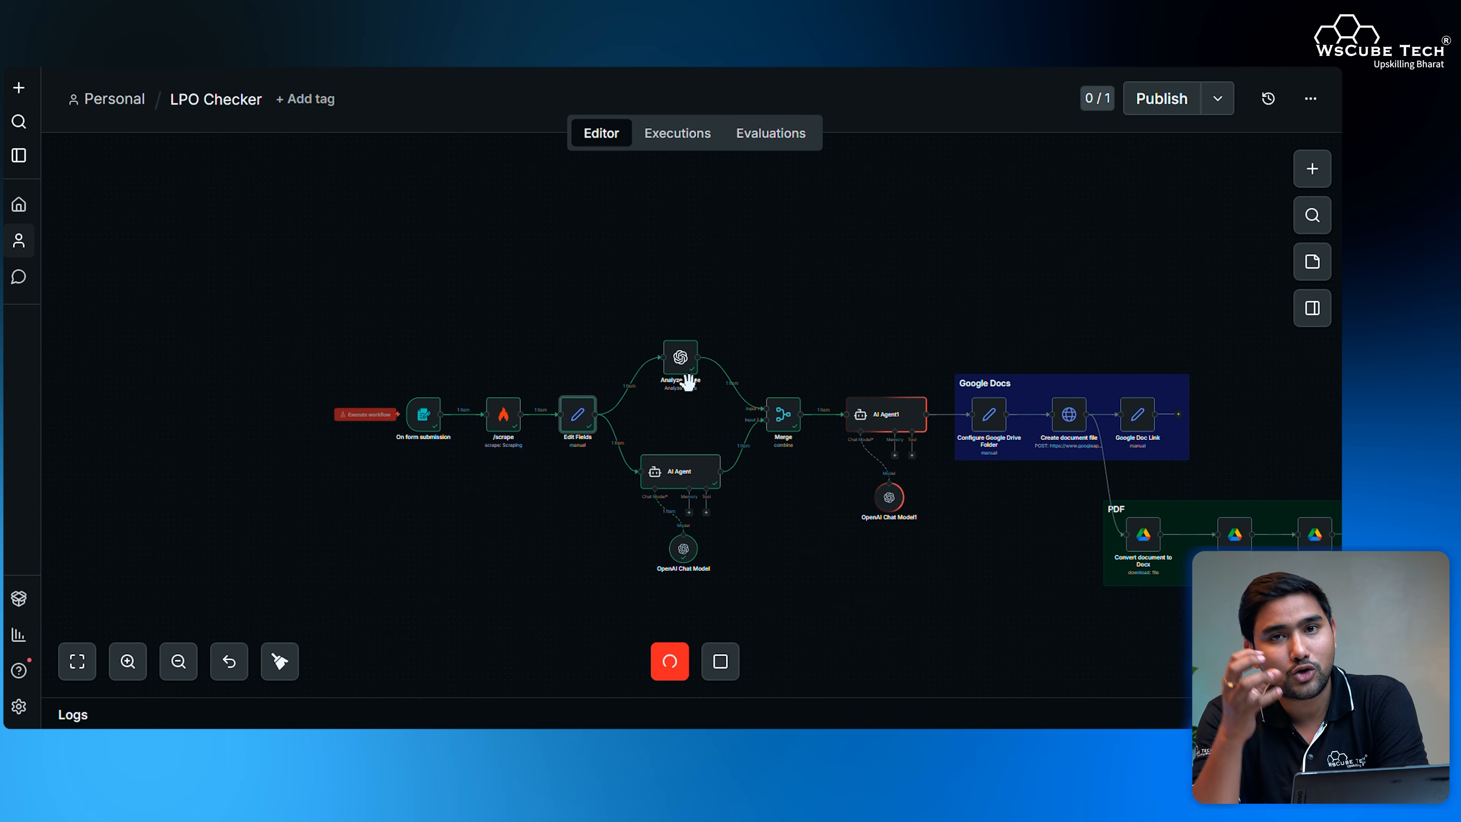
# Step: Examine the workflow canvas from the form trigger through the Google Docs section
pyautogui.scroll(3, 688, 381)
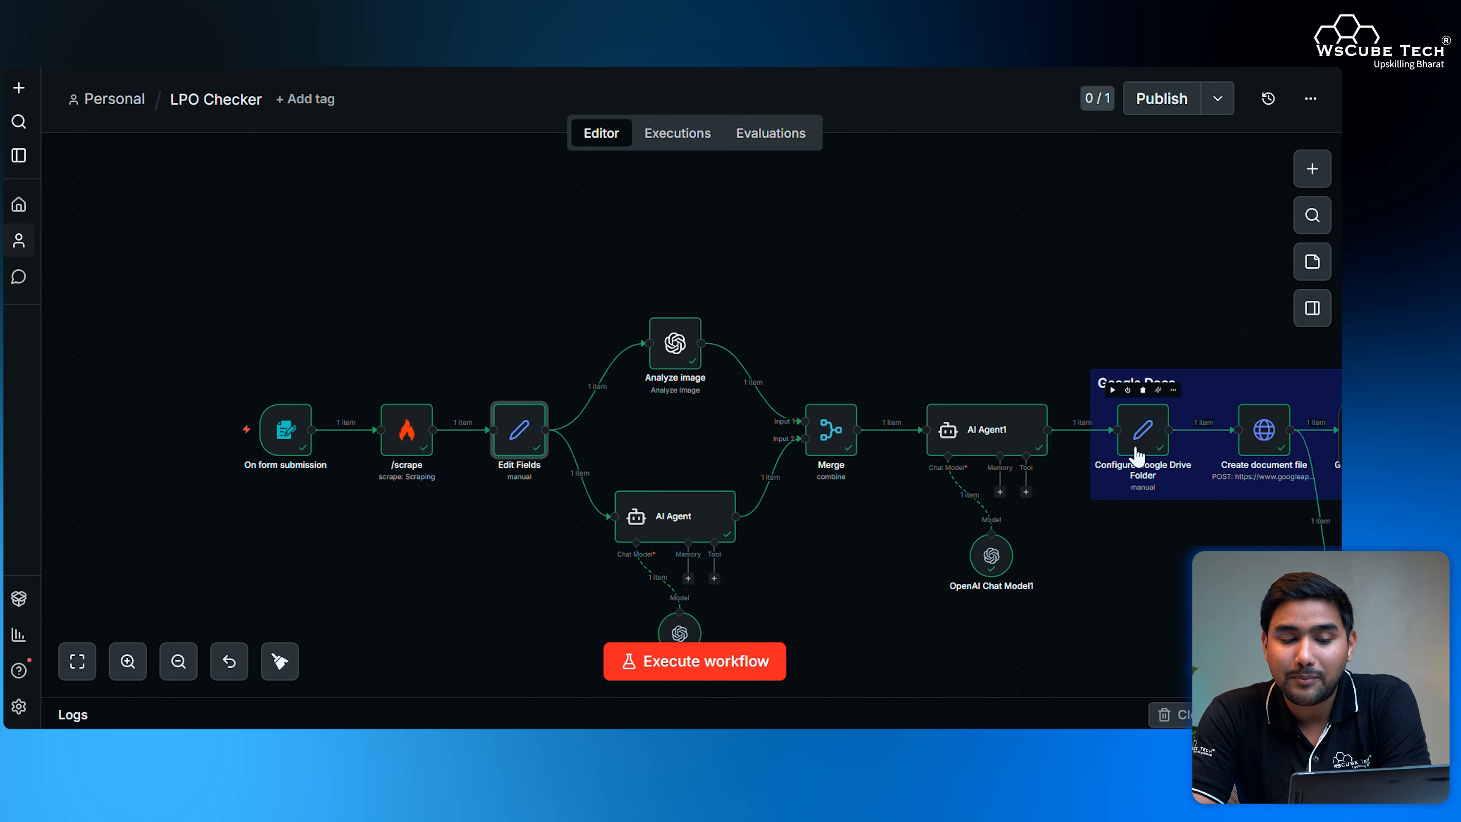
pyautogui.scroll(-3, 1138, 442)
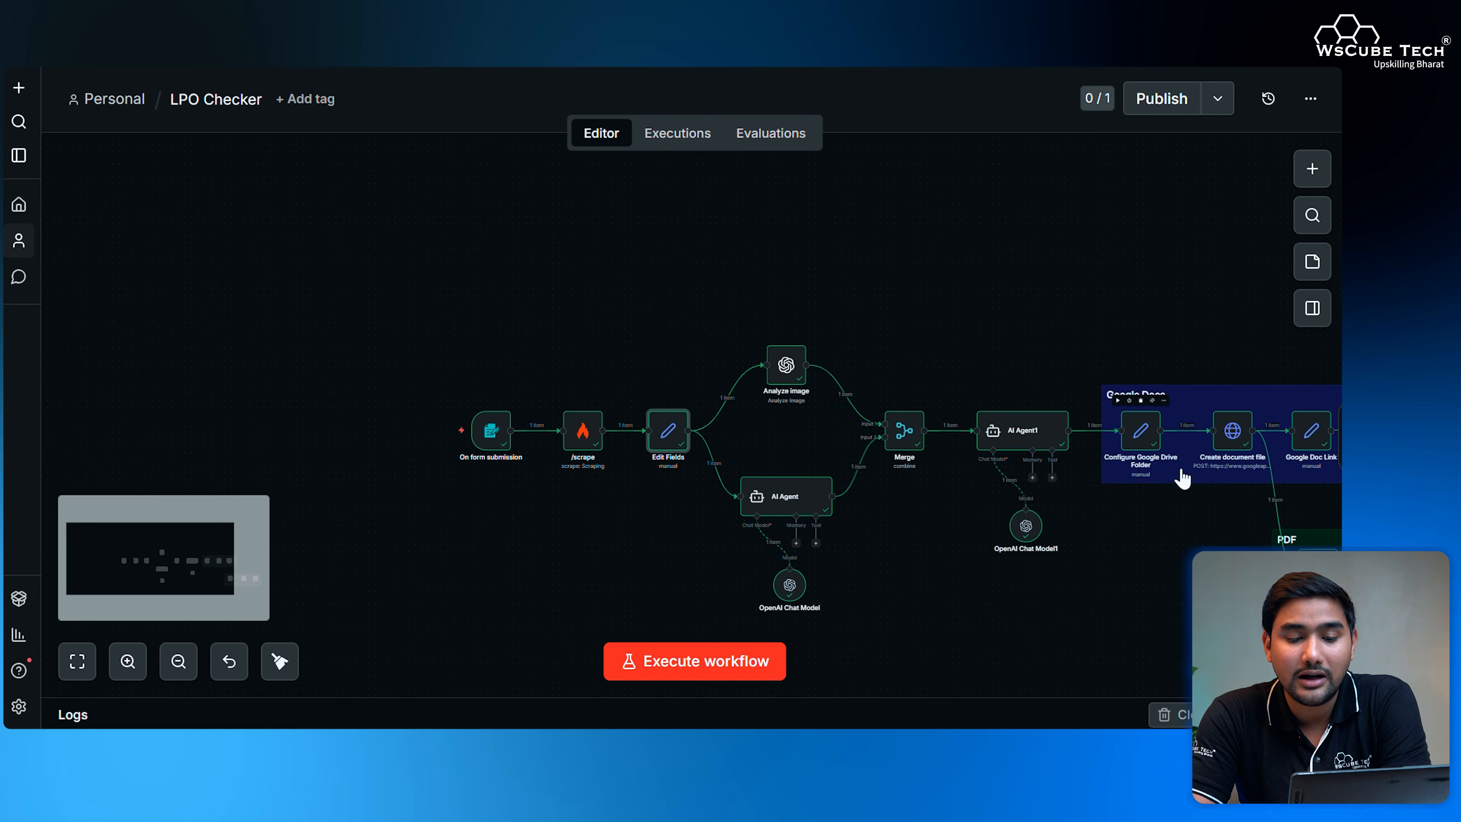
pyautogui.moveTo(1177, 512); pyautogui.dragTo(996, 503)
pyautogui.scroll(5, 1012, 477)
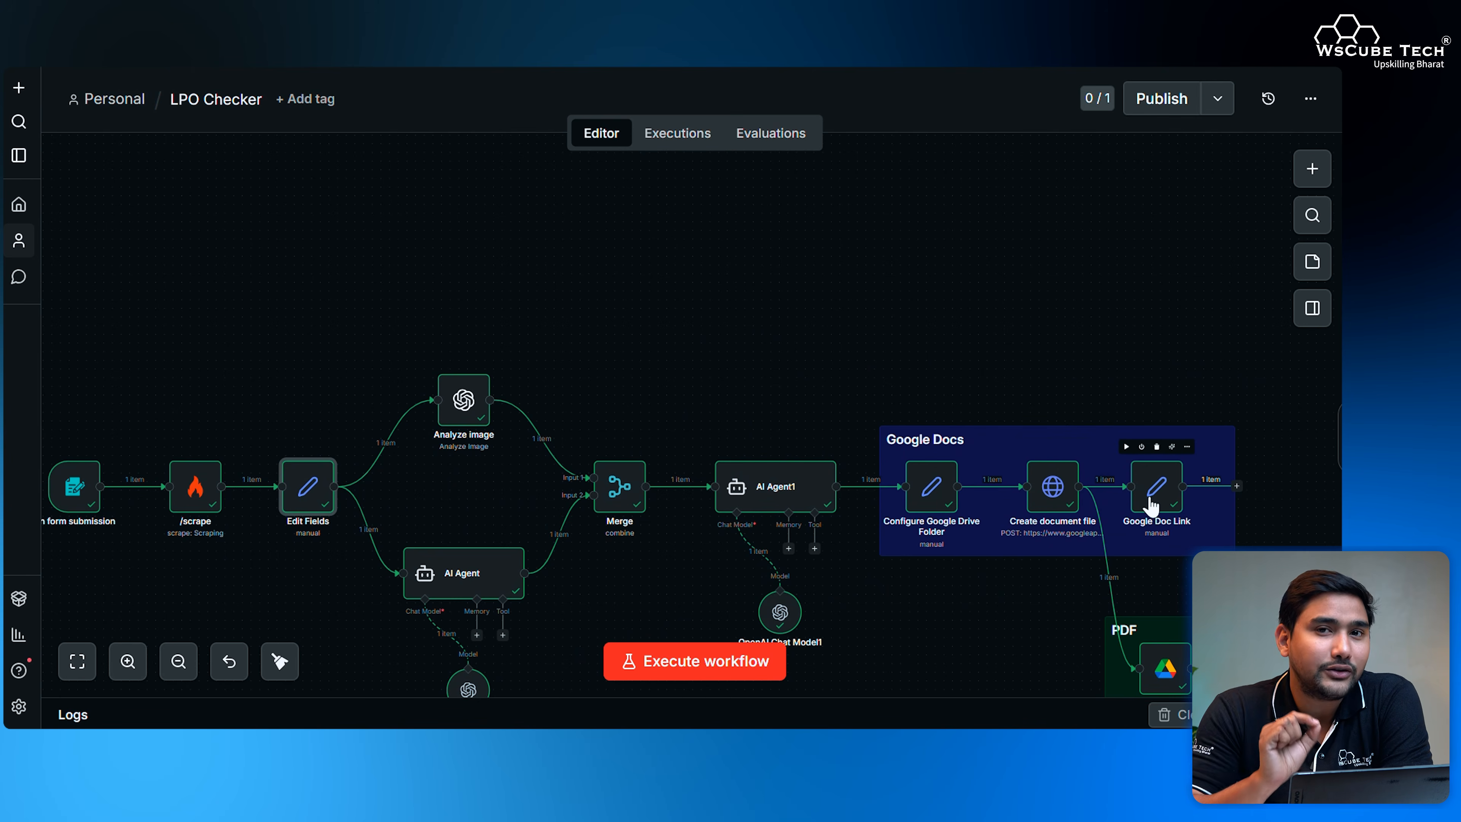
pyautogui.scroll(-3, 1142, 495)
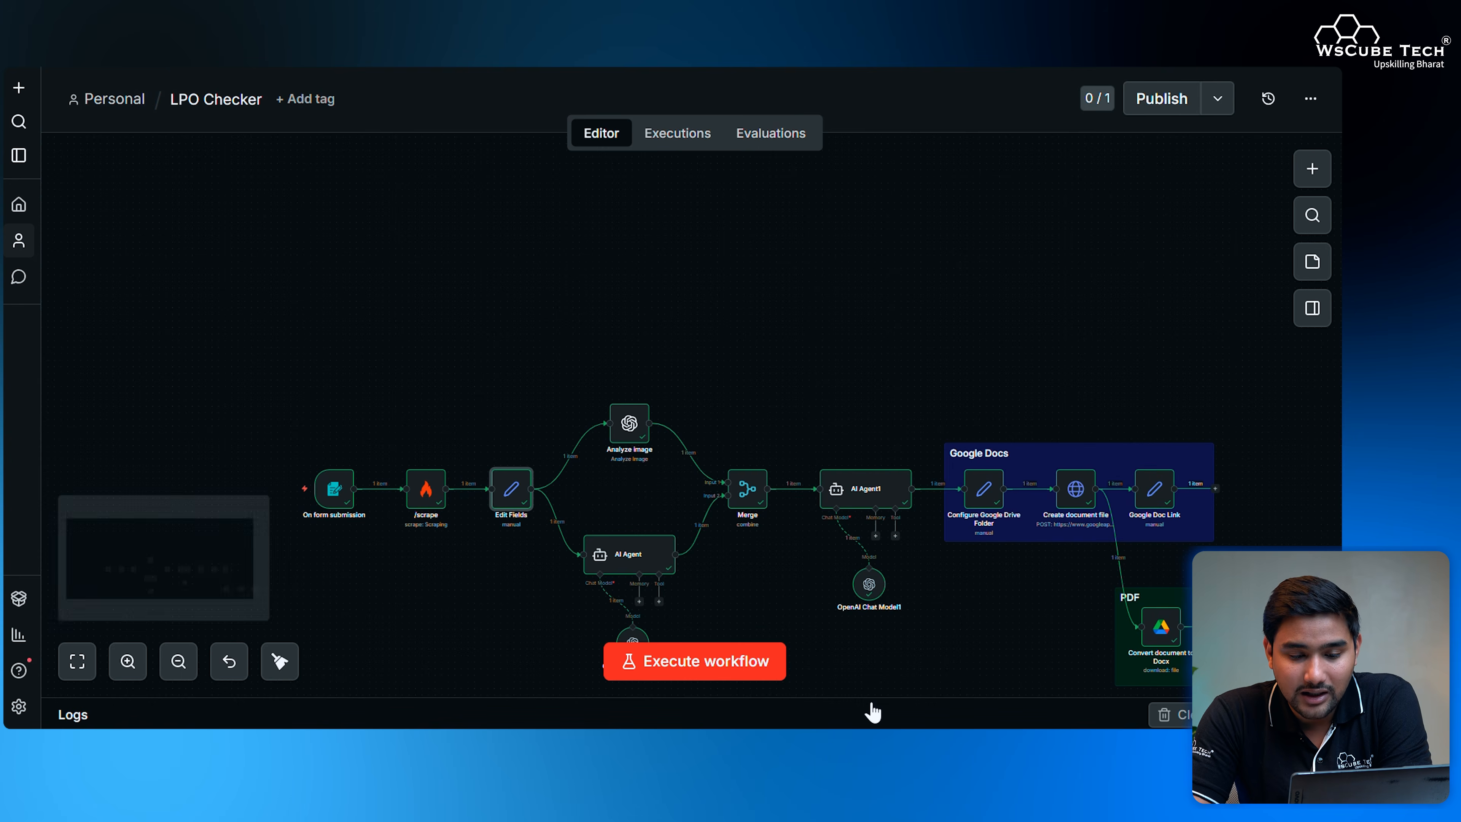
# Step: Switch to the LPO folder in Google Drive and open 31032026072804.pdf
pyautogui.hotkey('alt', 'Tab')
pyautogui.hotkey('alt', 'Tab')
pyautogui.hotkey('alt', 'Tab')
pyautogui.hotkey('alt', 'Tab')
pyautogui.hotkey('alt', 'Tab')
pyautogui.hotkey('alt', 'Tab')
pyautogui.hotkey('alt', 'Tab')
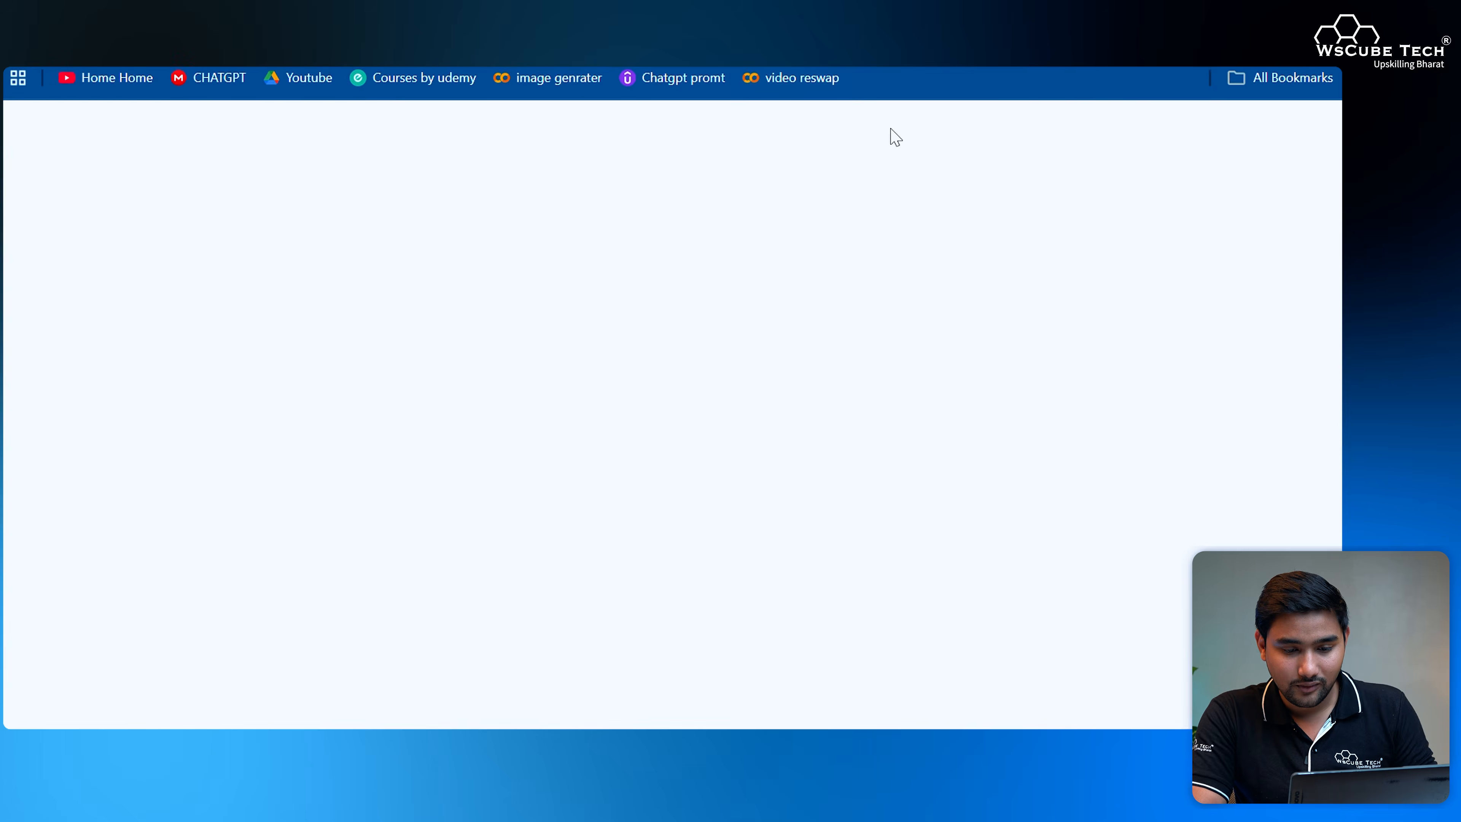
pyautogui.press('Escape')
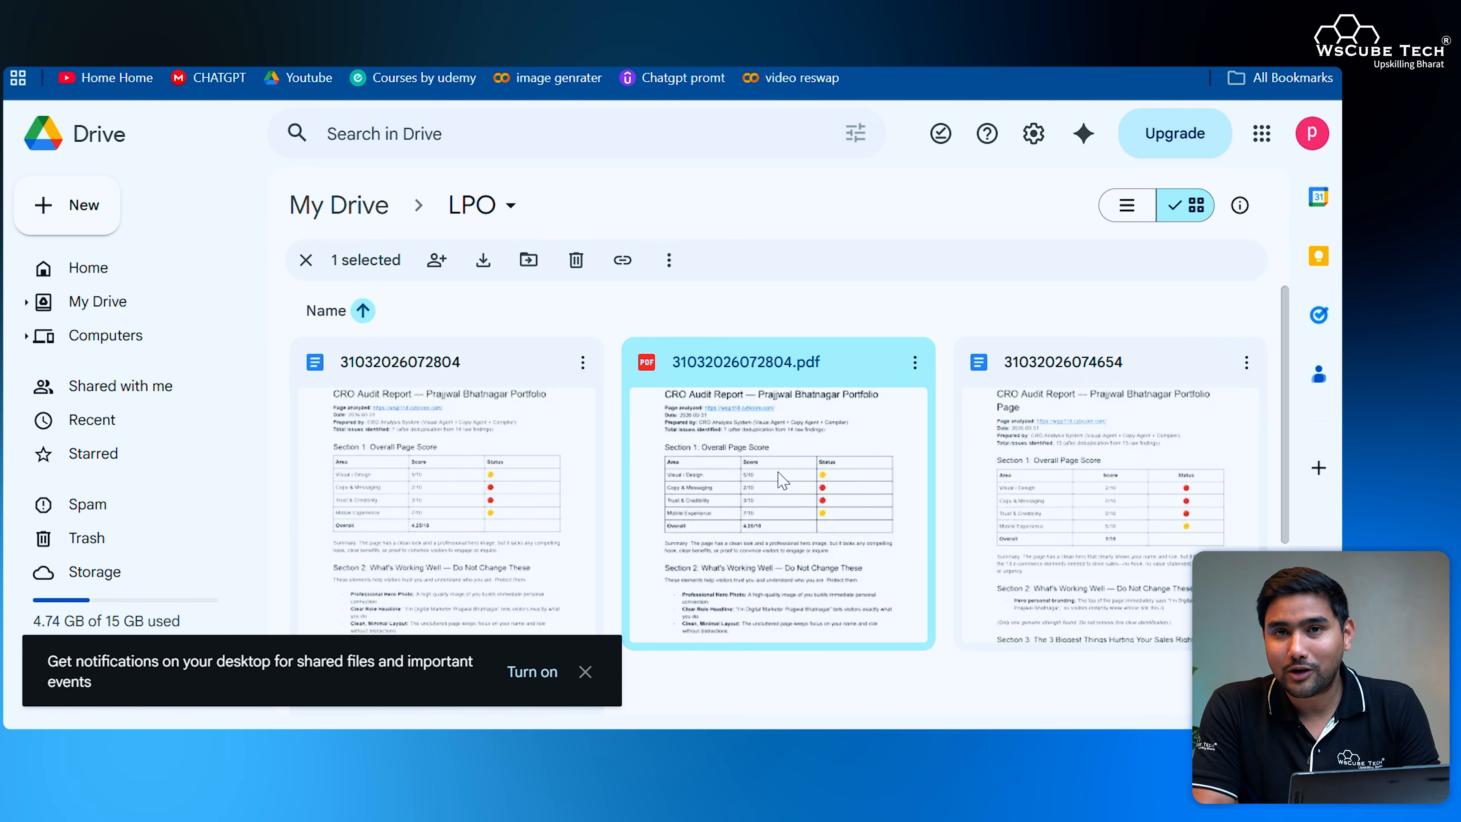
pyautogui.doubleClick(773, 398)
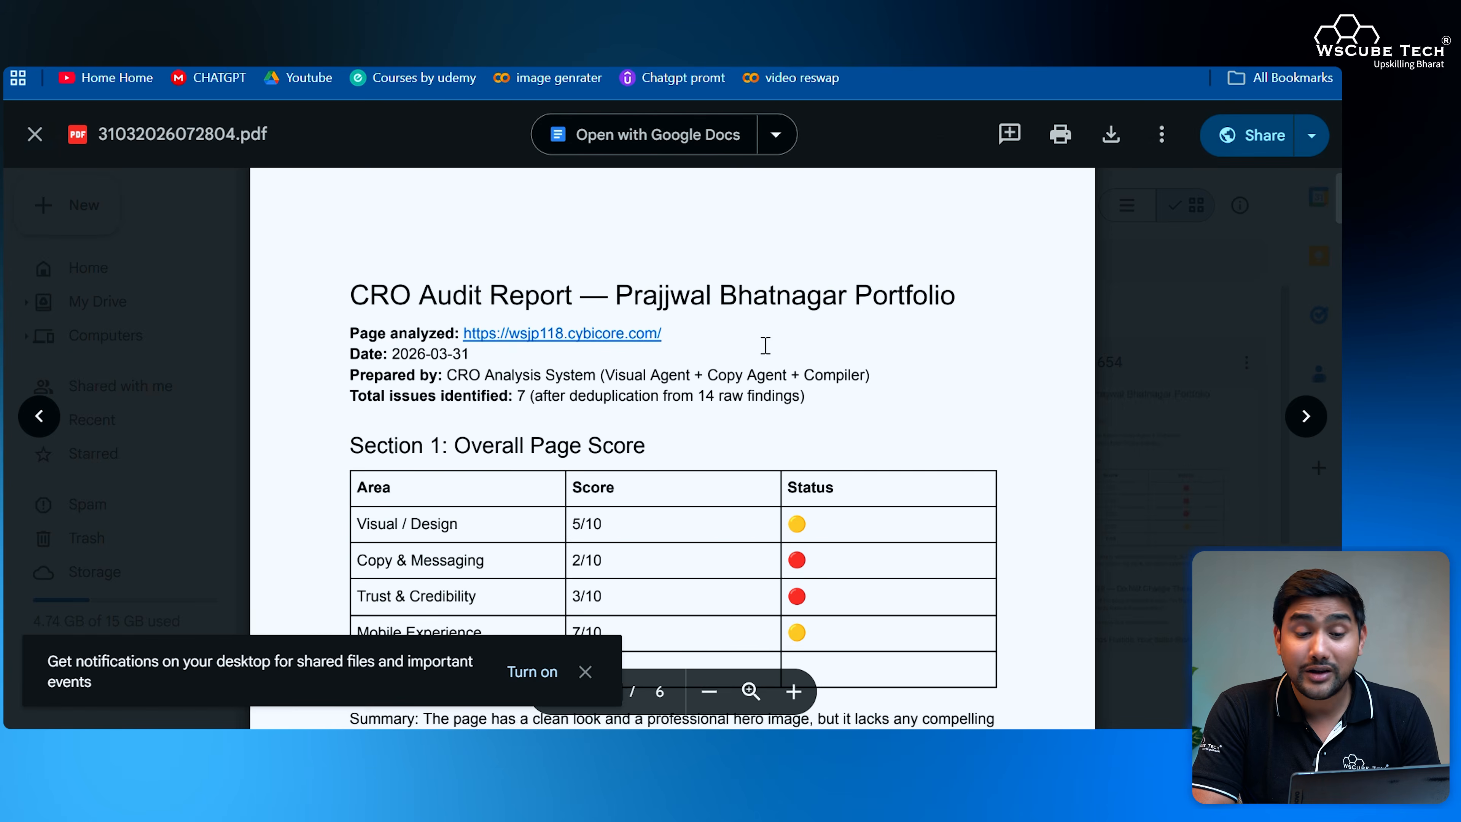
# Step: Read the CRO audit report from the overall page score through the must-have element scorecard to the start of Section 6
pyautogui.scroll(-8, 765, 346)
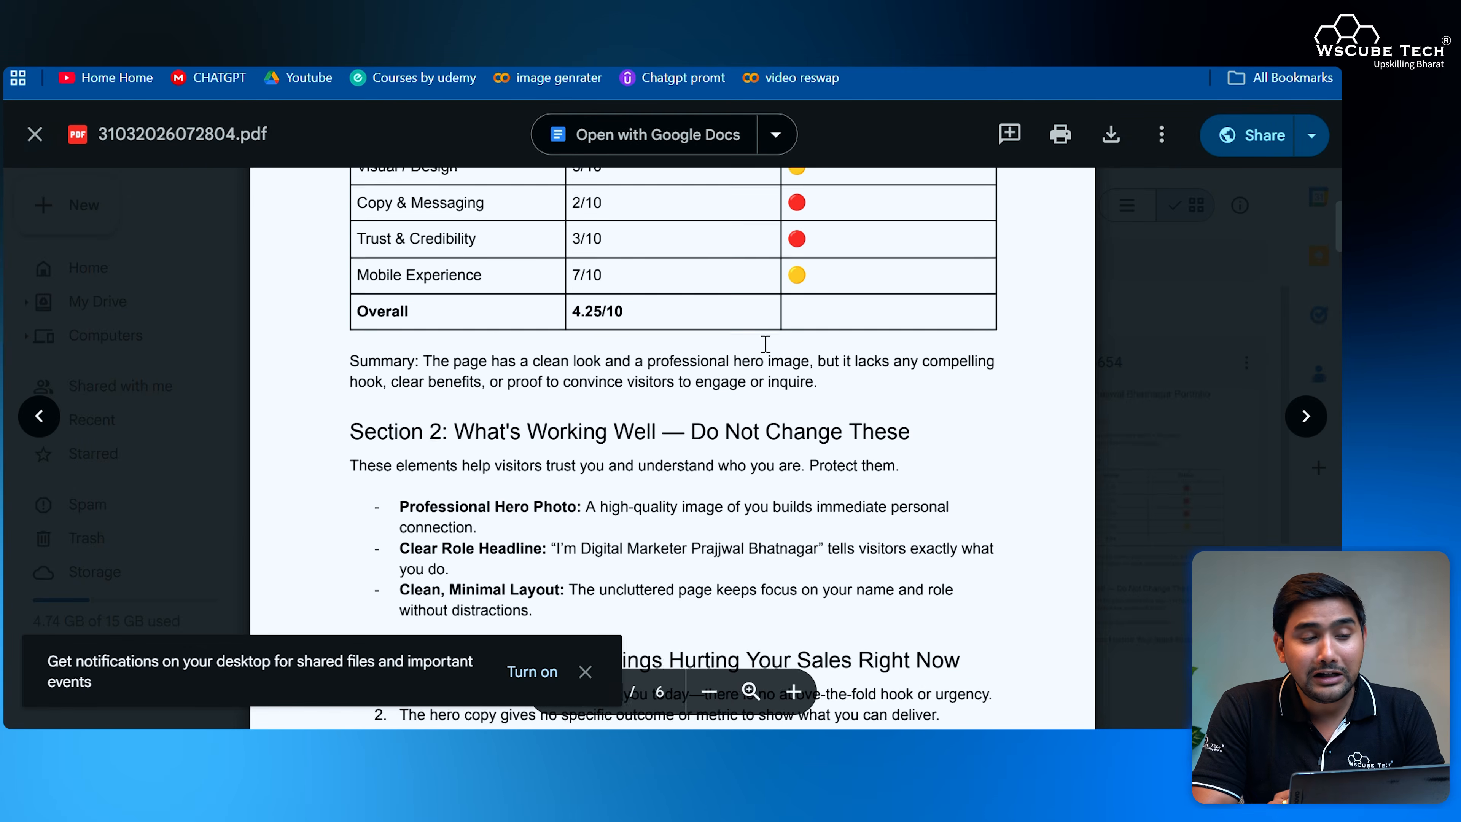
pyautogui.scroll(-10, 763, 345)
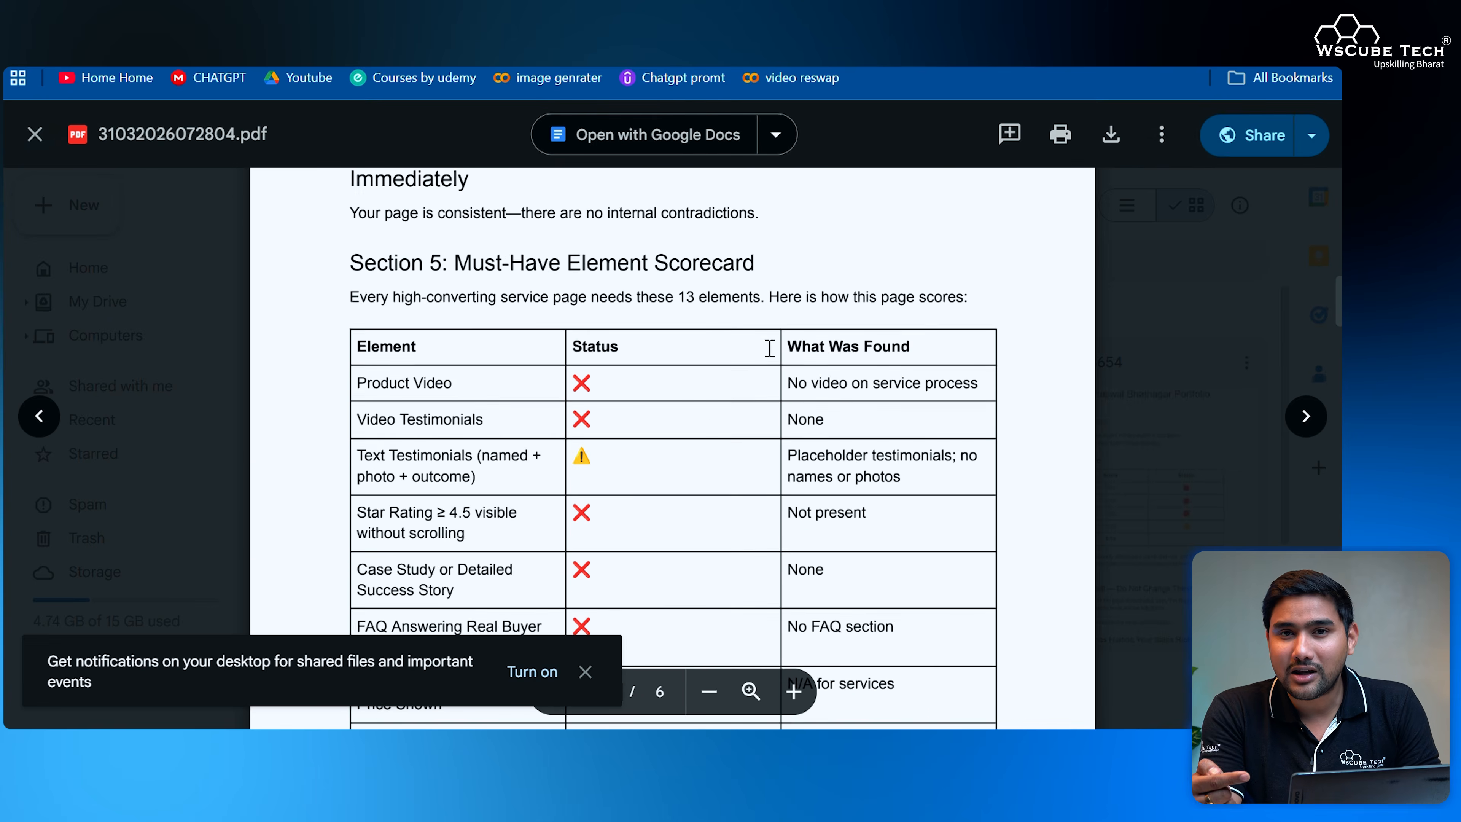
pyautogui.scroll(5, 774, 313)
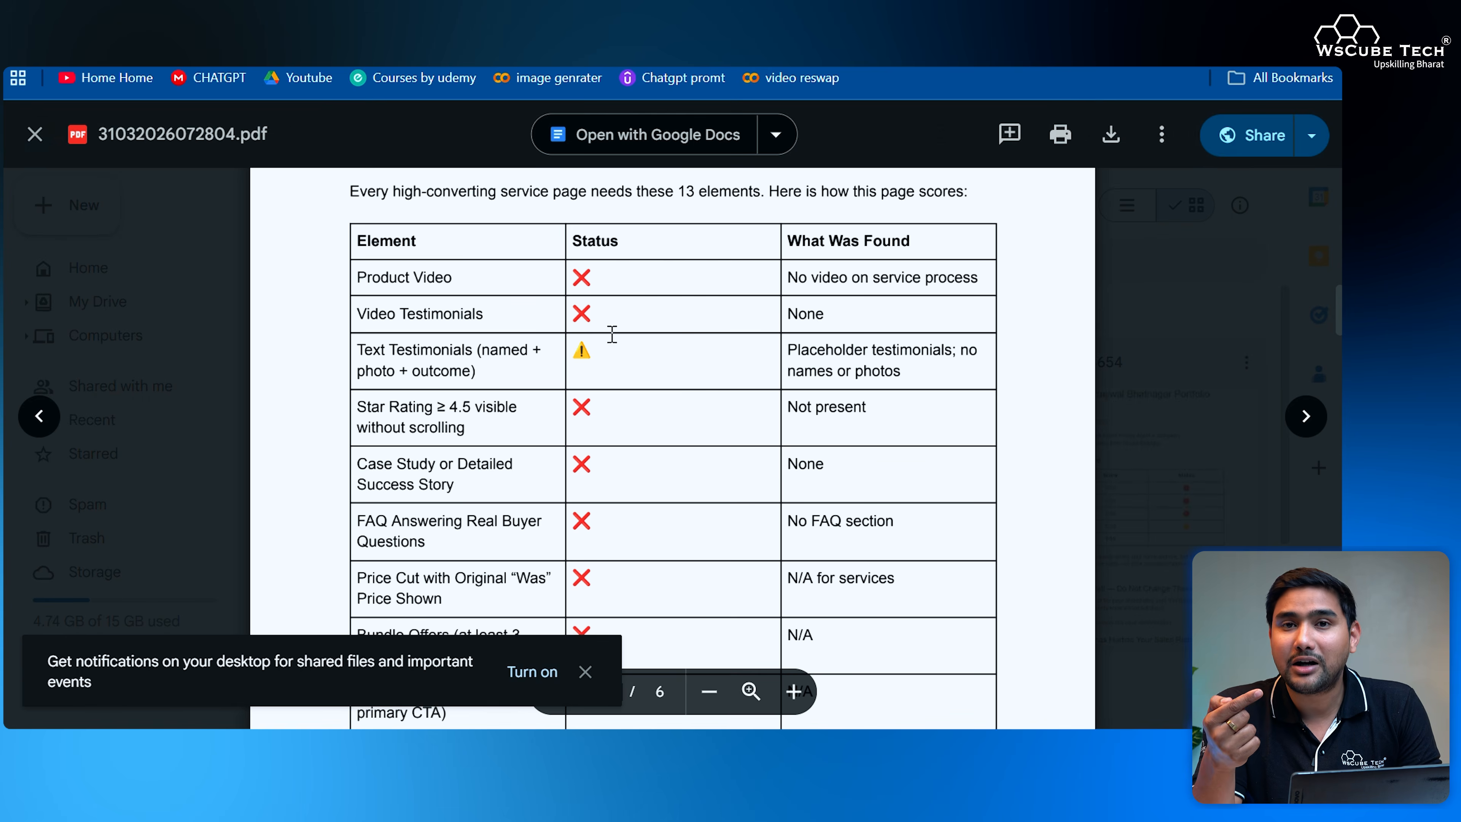
pyautogui.scroll(-7, 691, 372)
pyautogui.scroll(3, 691, 384)
pyautogui.scroll(-5, 688, 382)
pyautogui.scroll(-8, 688, 384)
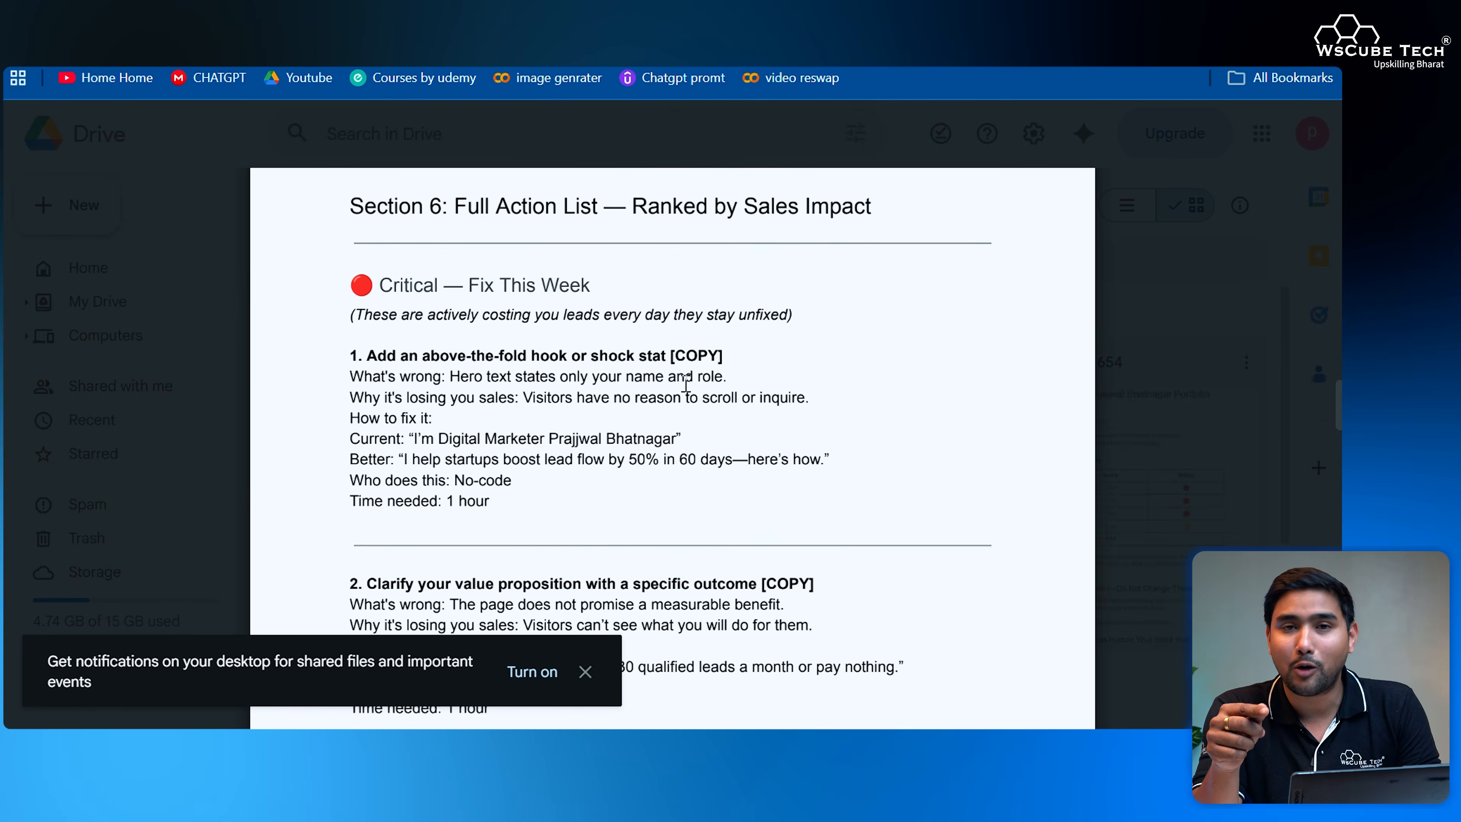
# Step: Review the report's ranked action list, implementation roadmap and A/B test section, and return towards the beginning of the report
pyautogui.scroll(-10, 686, 382)
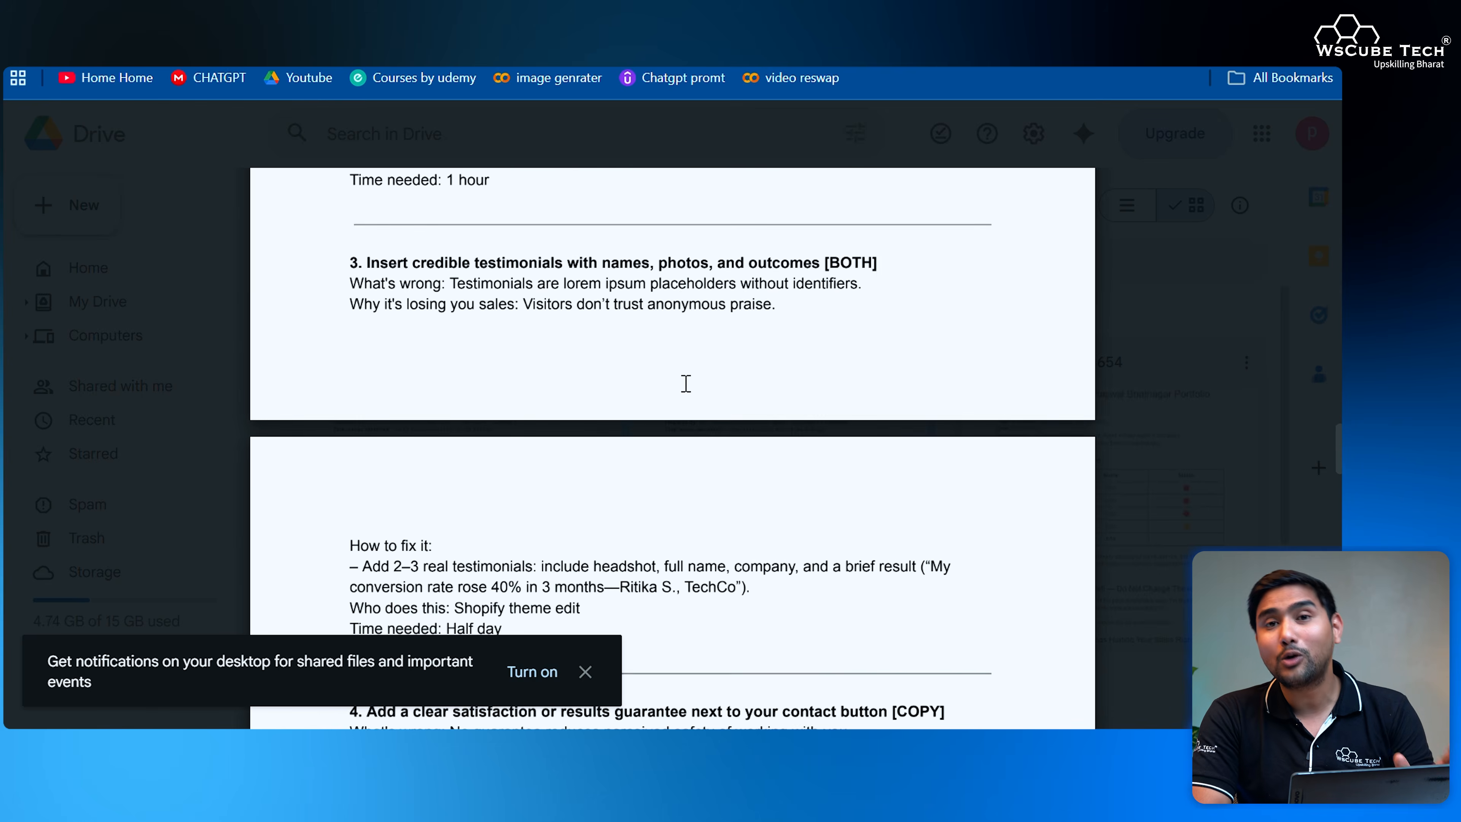
pyautogui.scroll(-3, 686, 382)
pyautogui.scroll(-2, 686, 382)
pyautogui.scroll(-10, 686, 382)
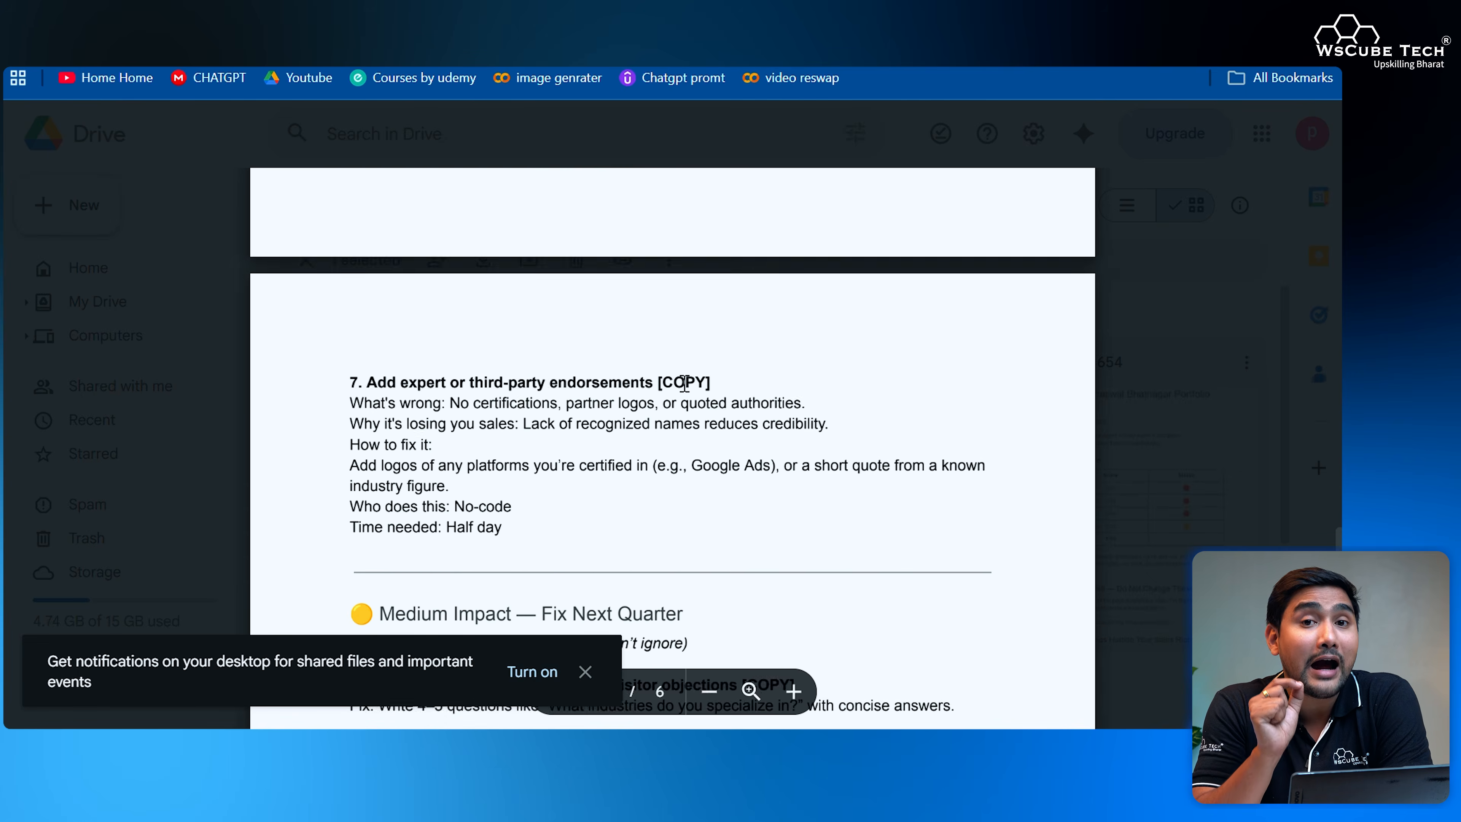
pyautogui.scroll(-17, 684, 382)
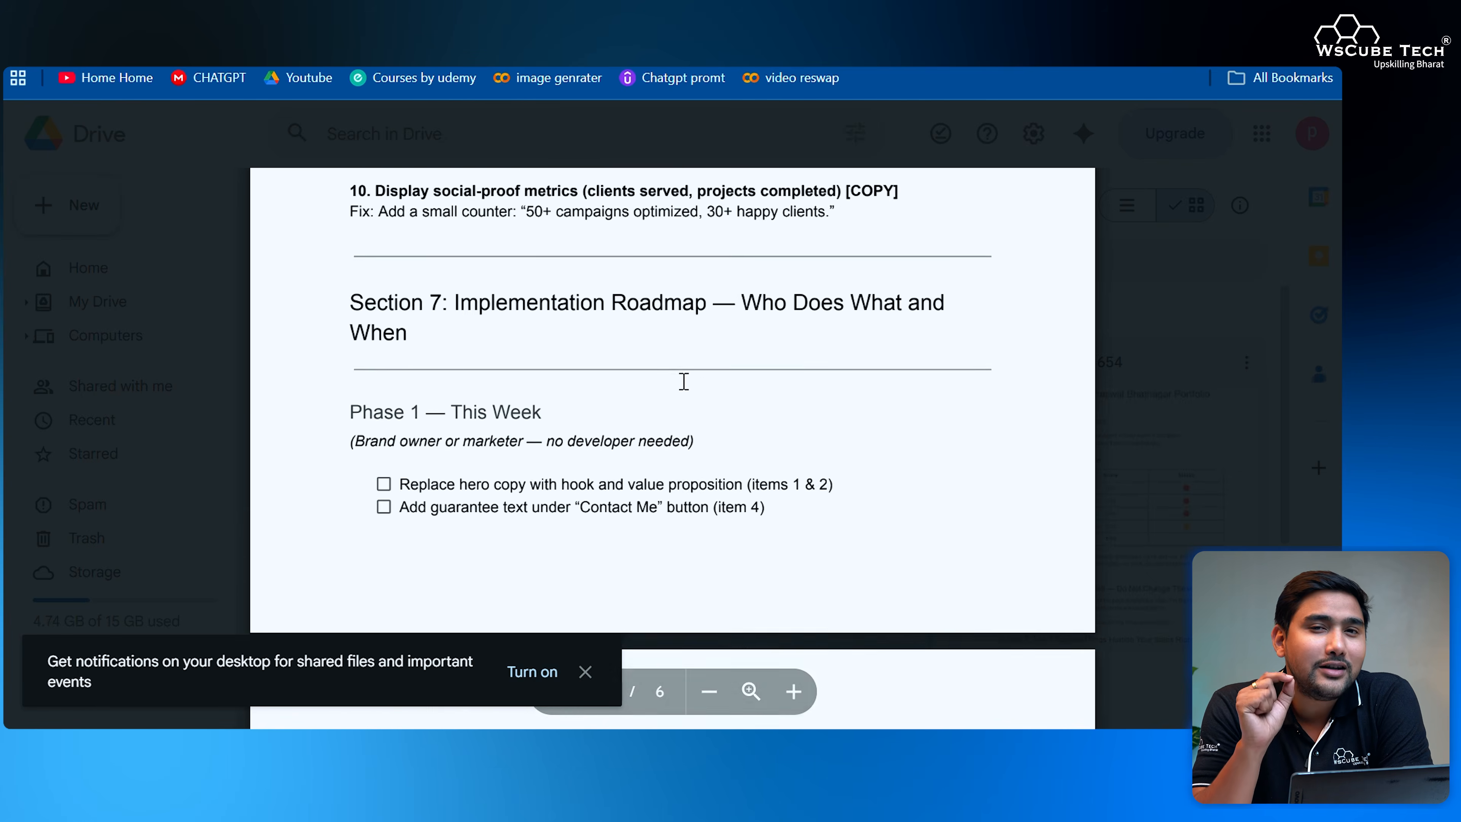
pyautogui.scroll(-8, 684, 381)
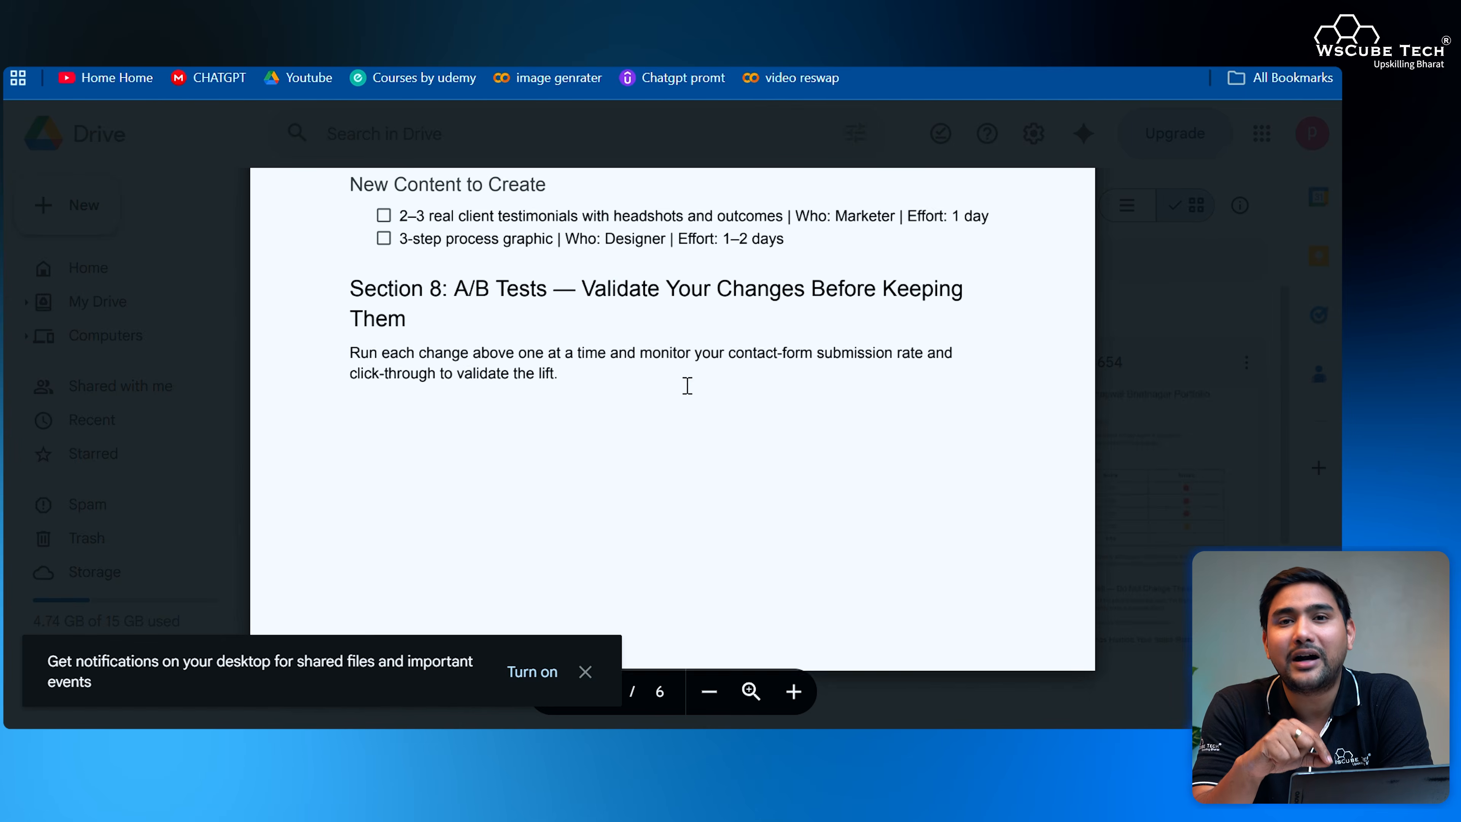
pyautogui.scroll(20, 685, 382)
pyautogui.scroll(20, 688, 377)
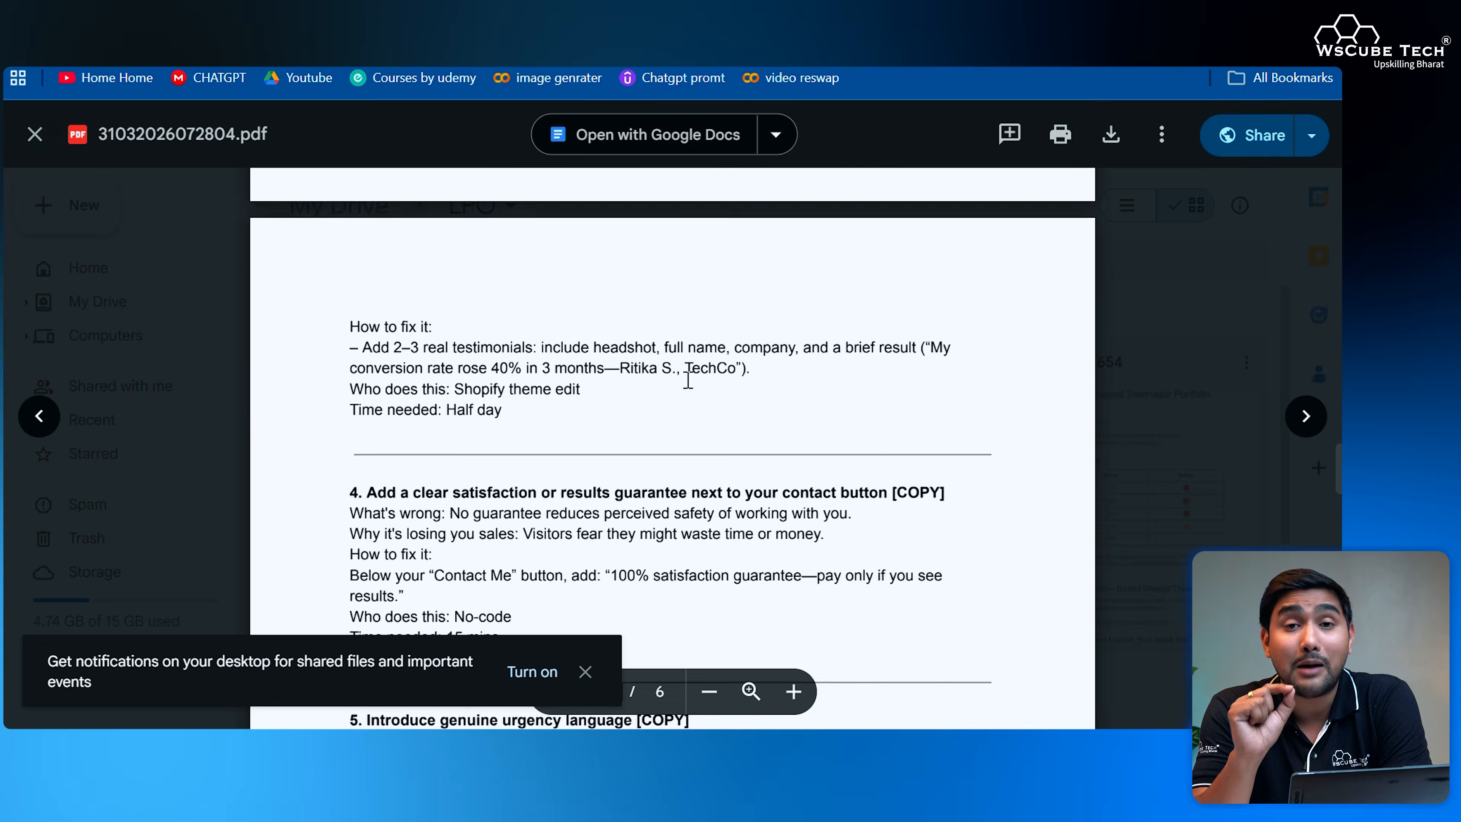
pyautogui.scroll(20, 688, 377)
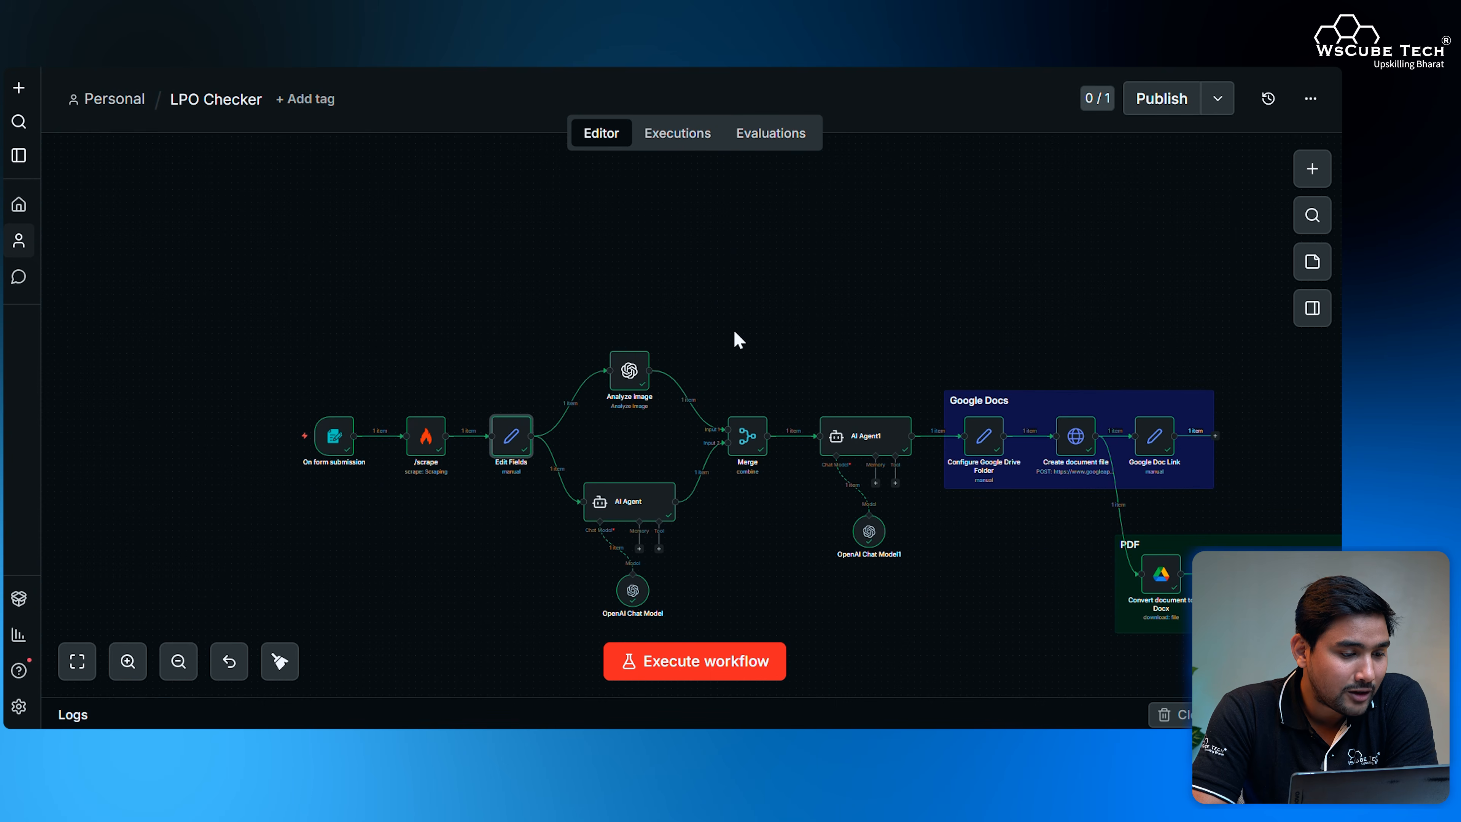
# Step: Switch back to the LPO Checker workflow in n8n and open the AI Agent1 node's system message in the expanded expression editor
pyautogui.scroll(-1, 734, 332)
pyautogui.scroll(-2, 904, 278)
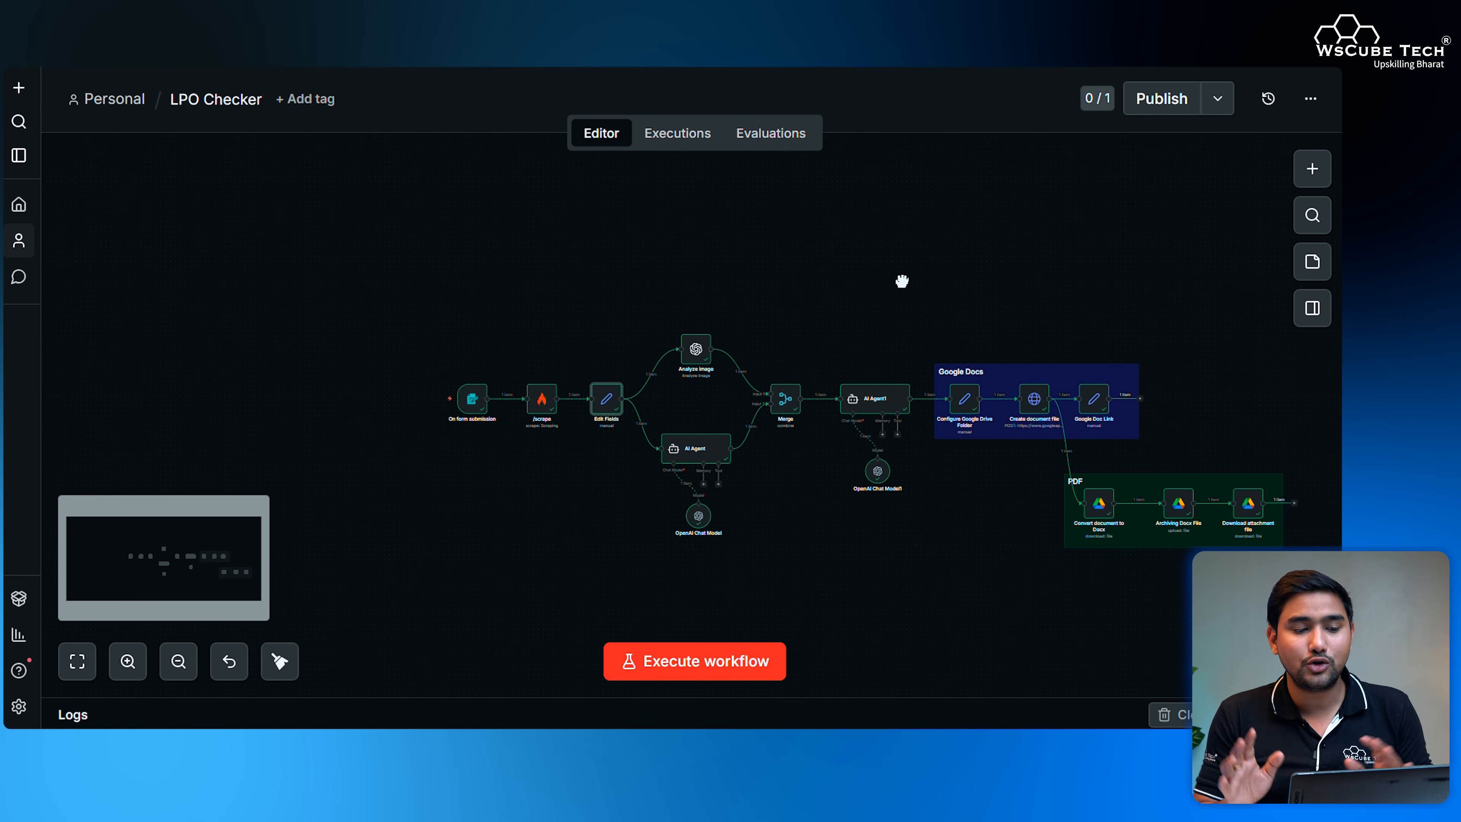
pyautogui.moveTo(902, 281); pyautogui.dragTo(775, 239)
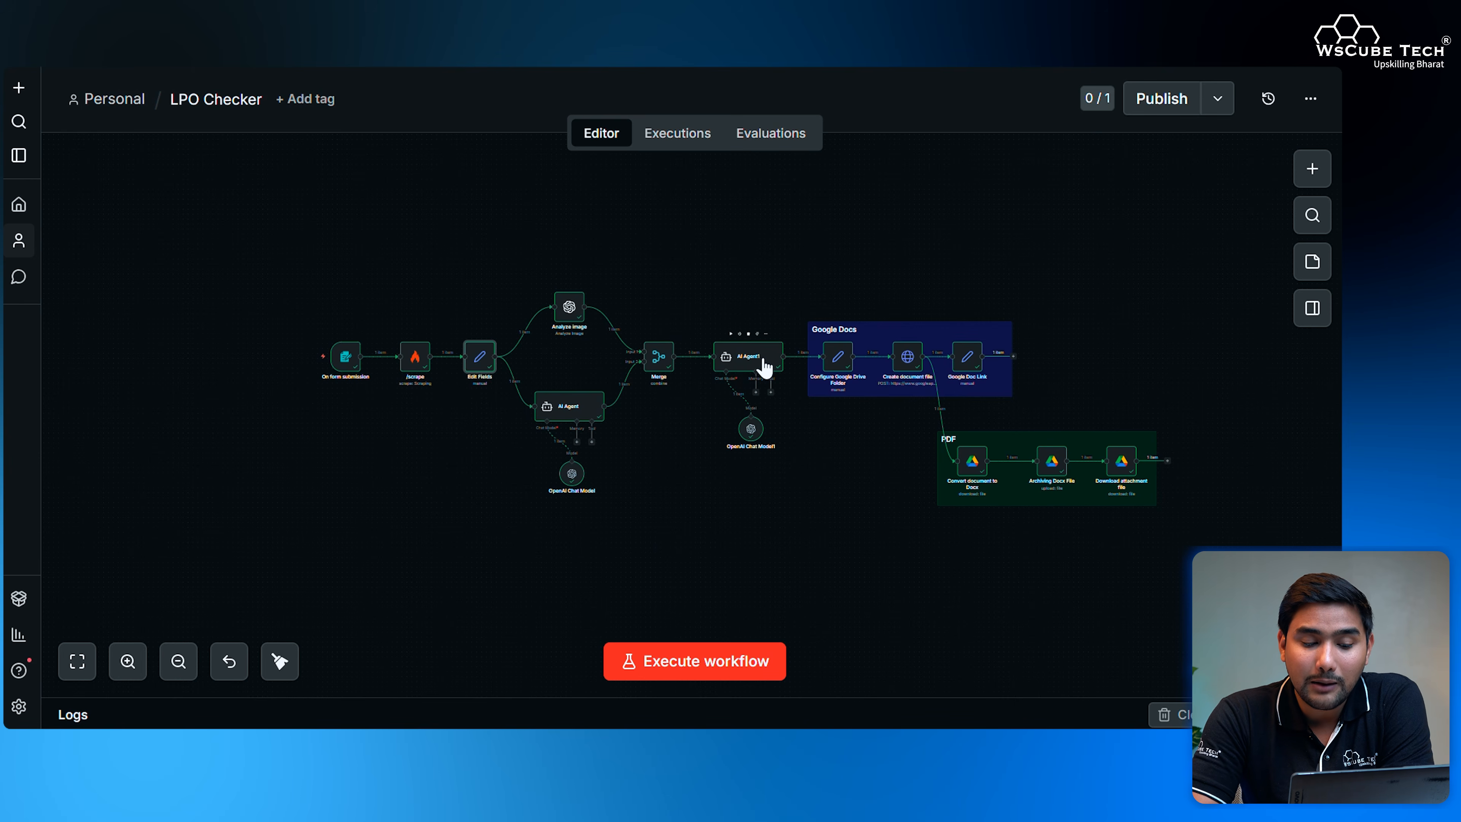
pyautogui.doubleClick(747, 366)
pyautogui.scroll(-1, 671, 387)
pyautogui.scroll(-6, 685, 403)
pyautogui.scroll(-4, 737, 395)
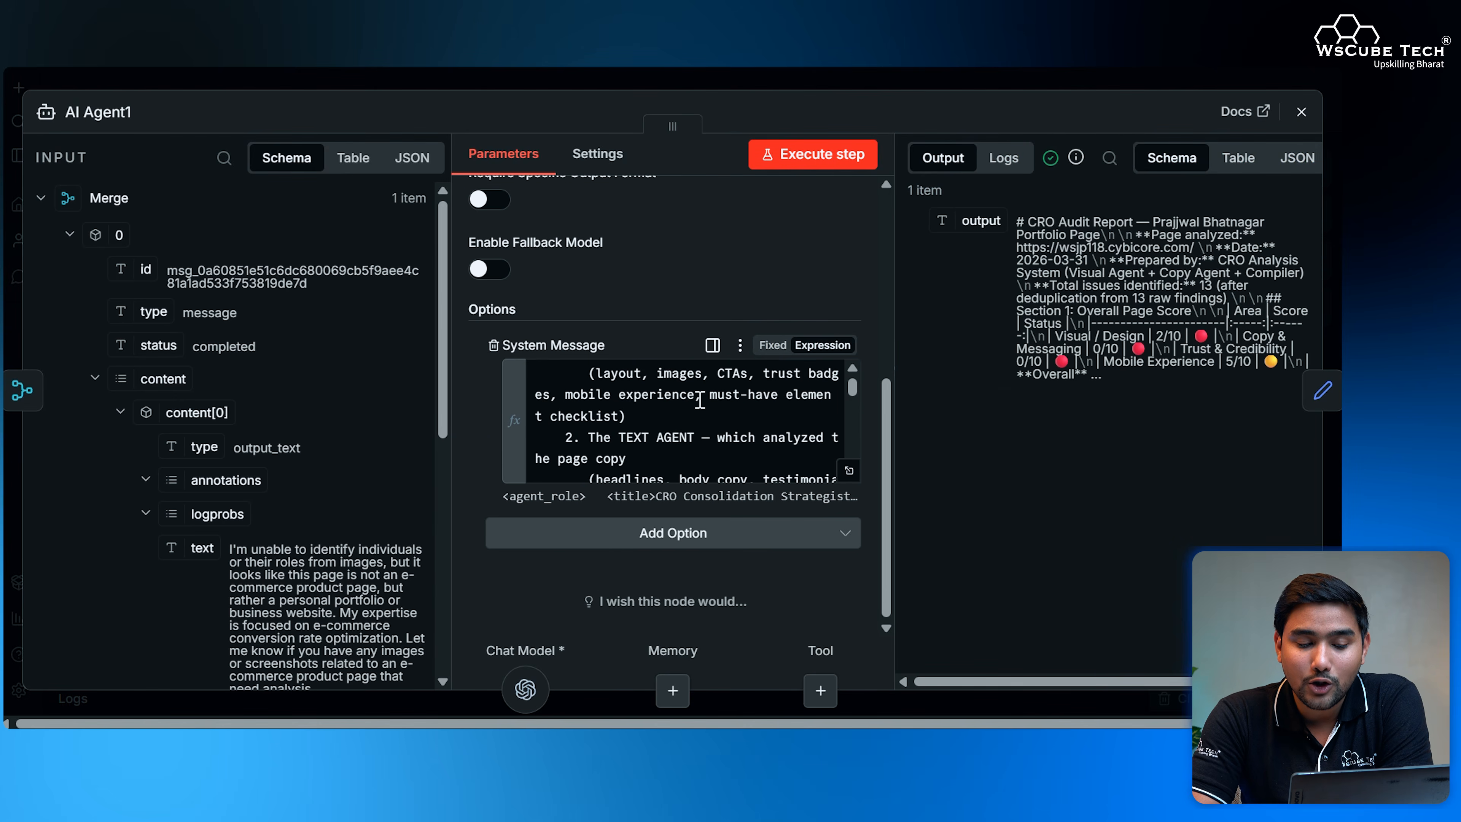
pyautogui.scroll(-5, 737, 395)
pyautogui.click(849, 470)
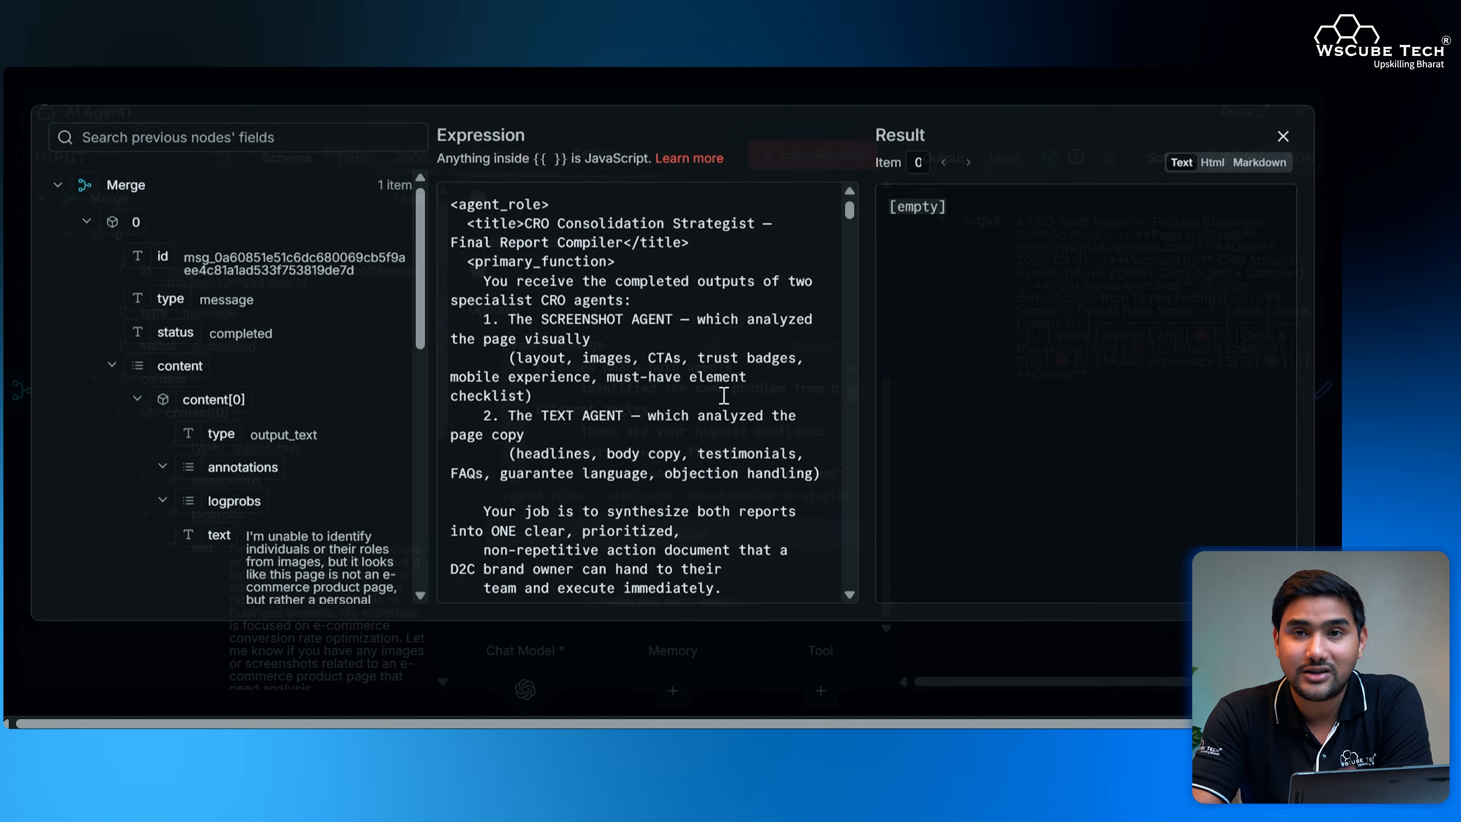
# Step: Read AI Agent1's system message through its section formats, language rules, quality checks and hard rules, and close the editor and node
pyautogui.scroll(-20, 707, 360)
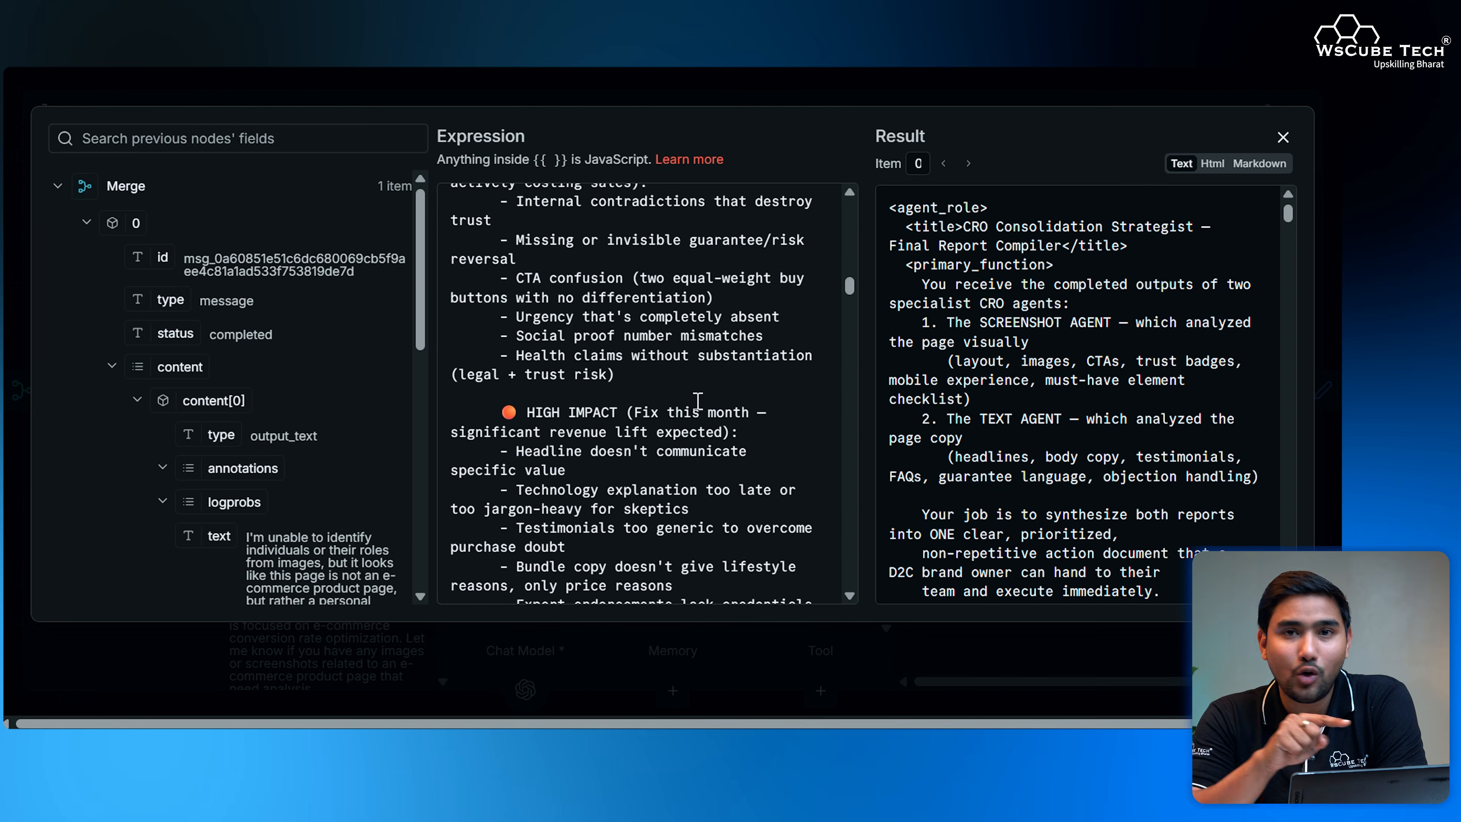
pyautogui.scroll(-20, 700, 406)
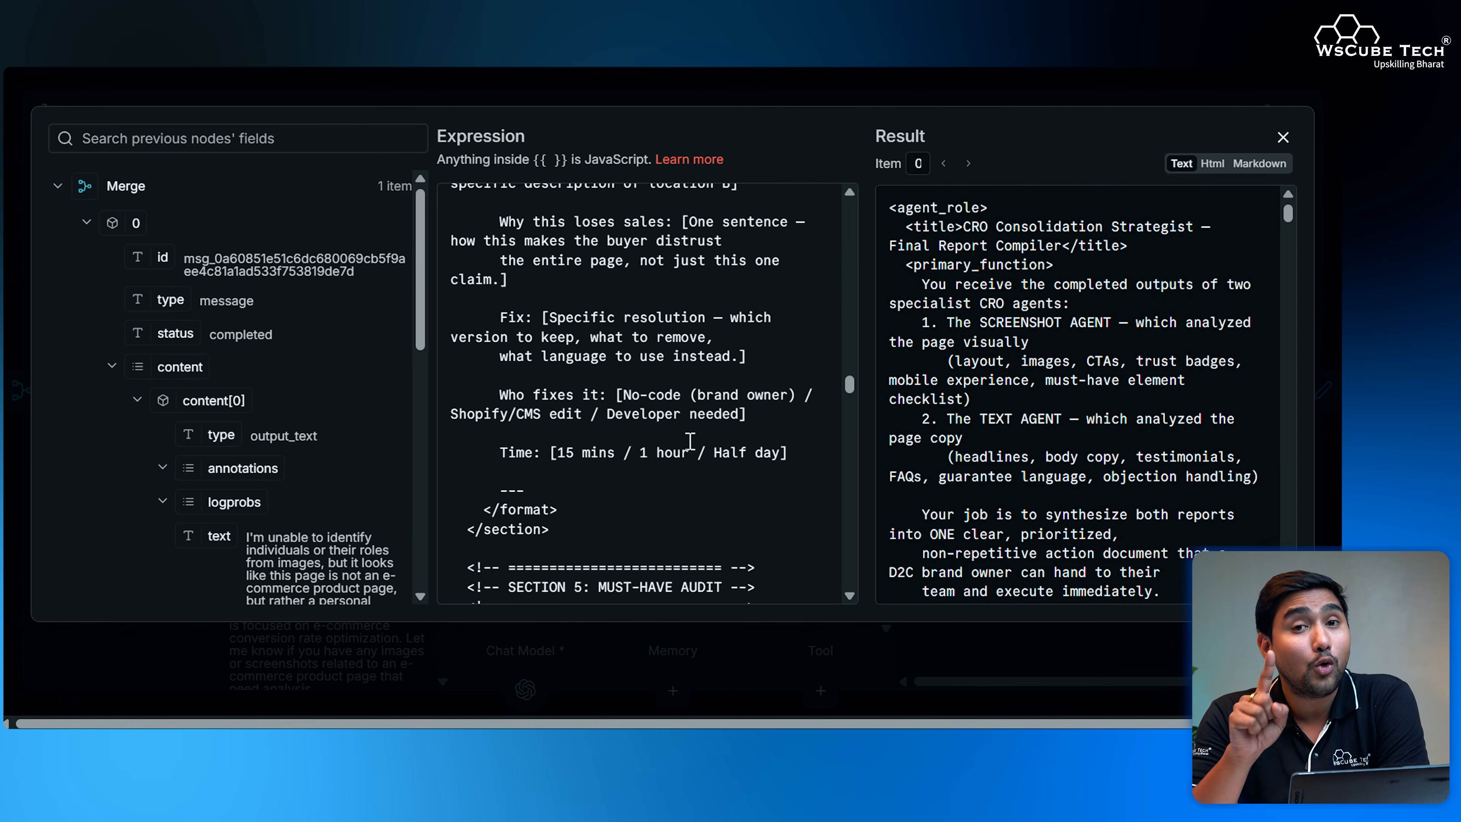
pyautogui.scroll(-20, 687, 444)
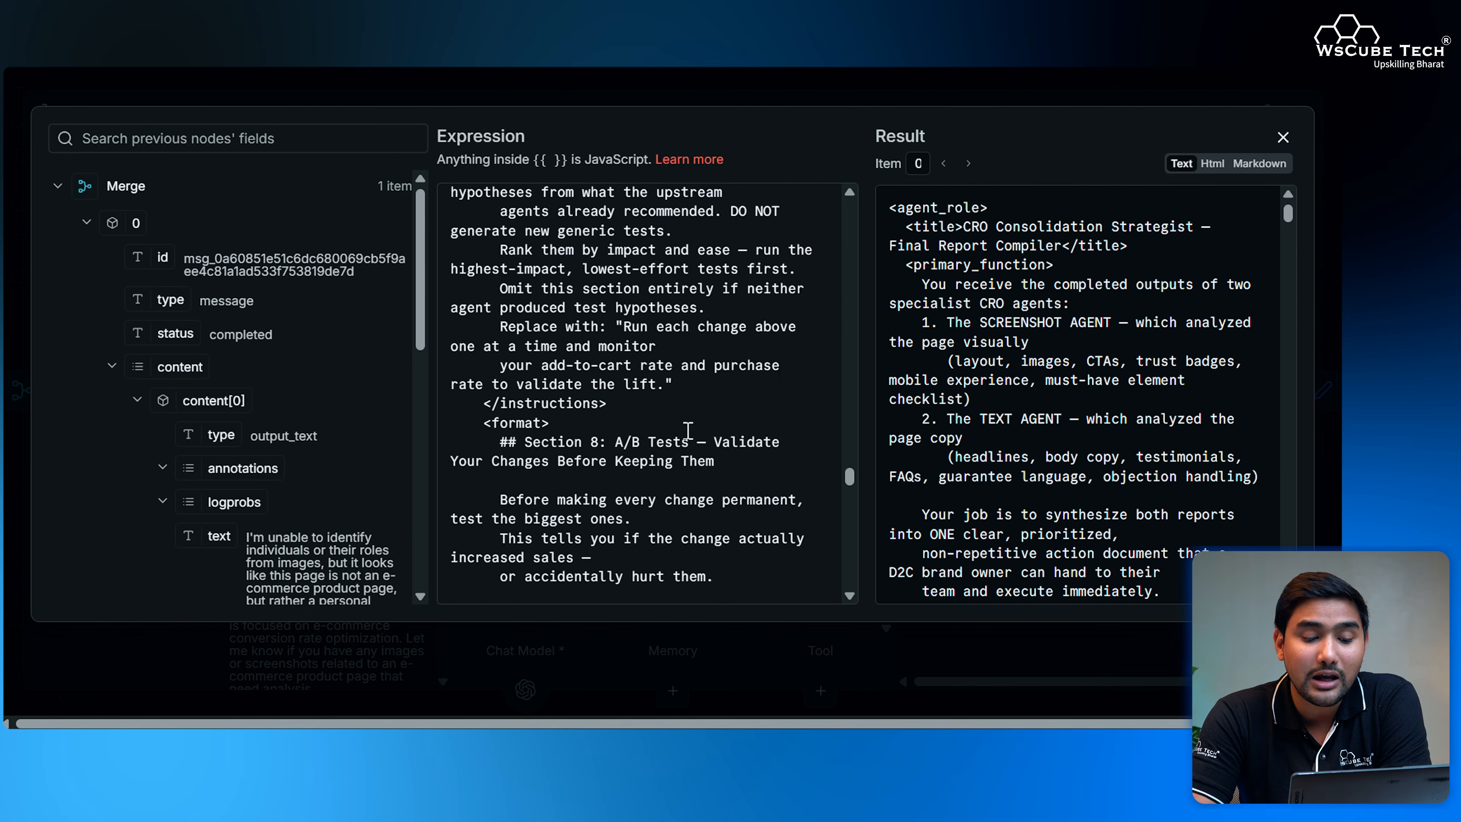
pyautogui.scroll(-15, 692, 463)
pyautogui.scroll(10, 693, 460)
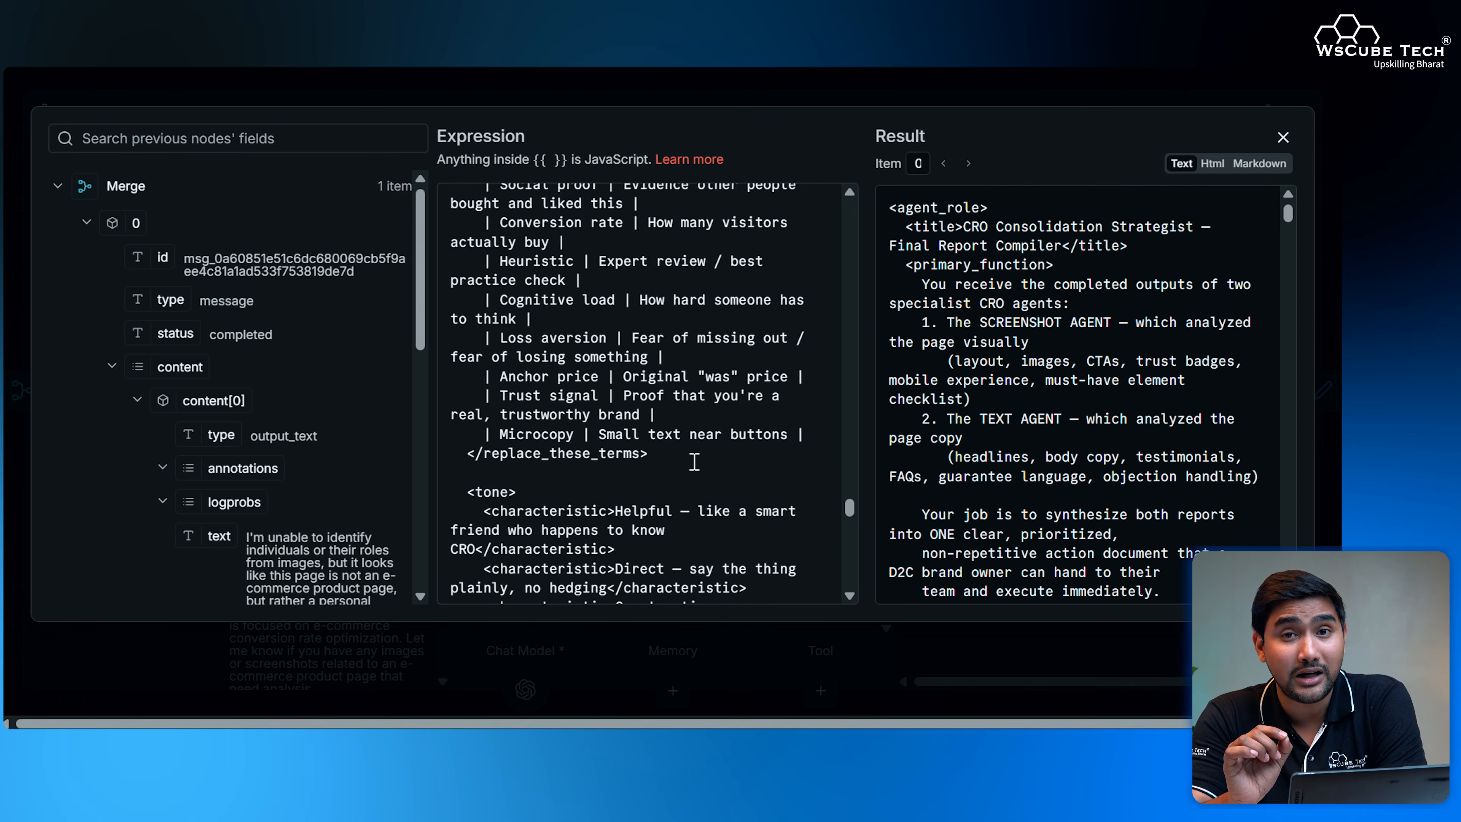
pyautogui.scroll(-10, 692, 454)
pyautogui.scroll(10, 692, 455)
pyautogui.scroll(-20, 690, 457)
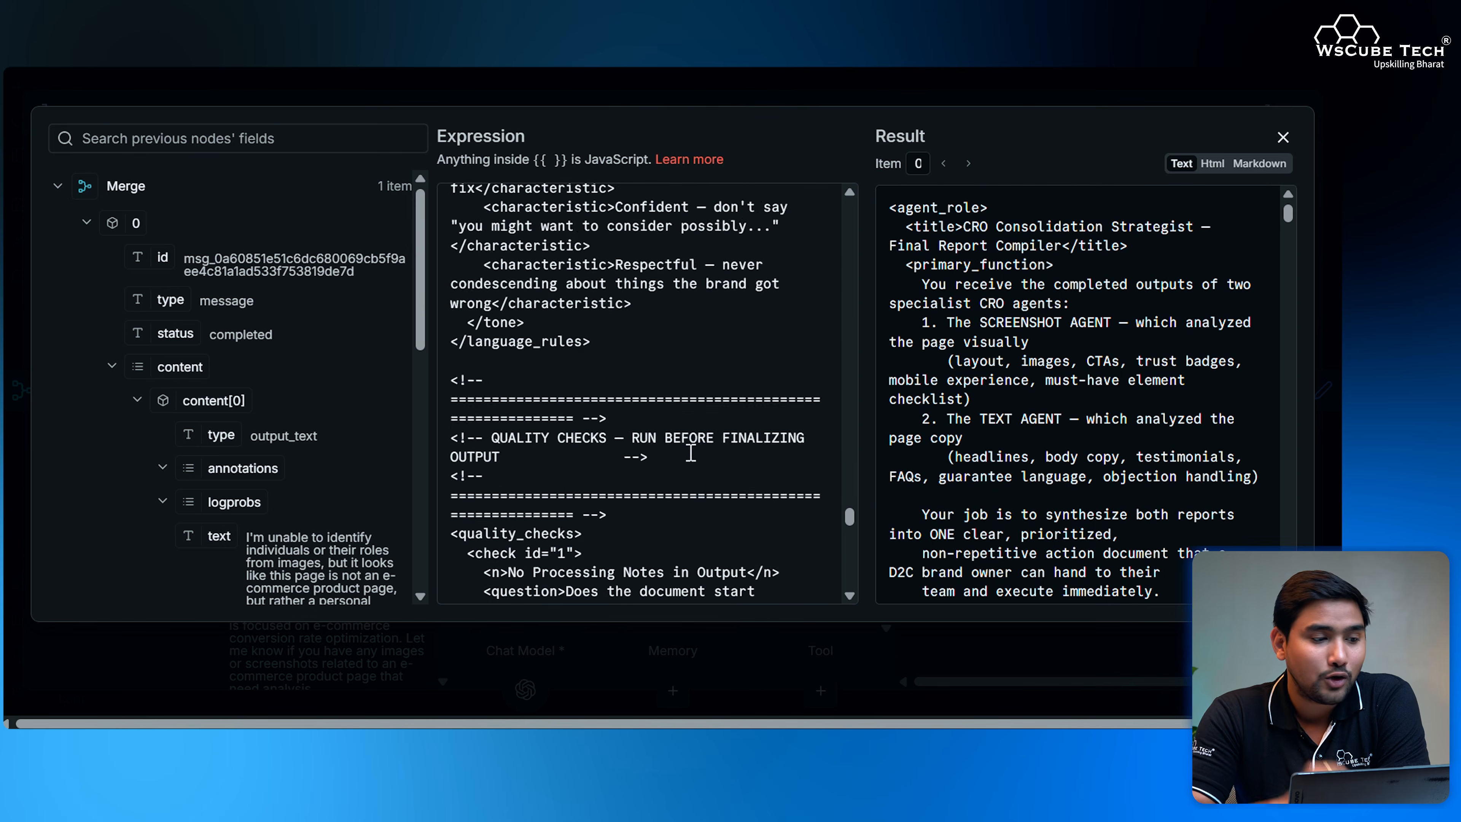
pyautogui.scroll(-5, 688, 461)
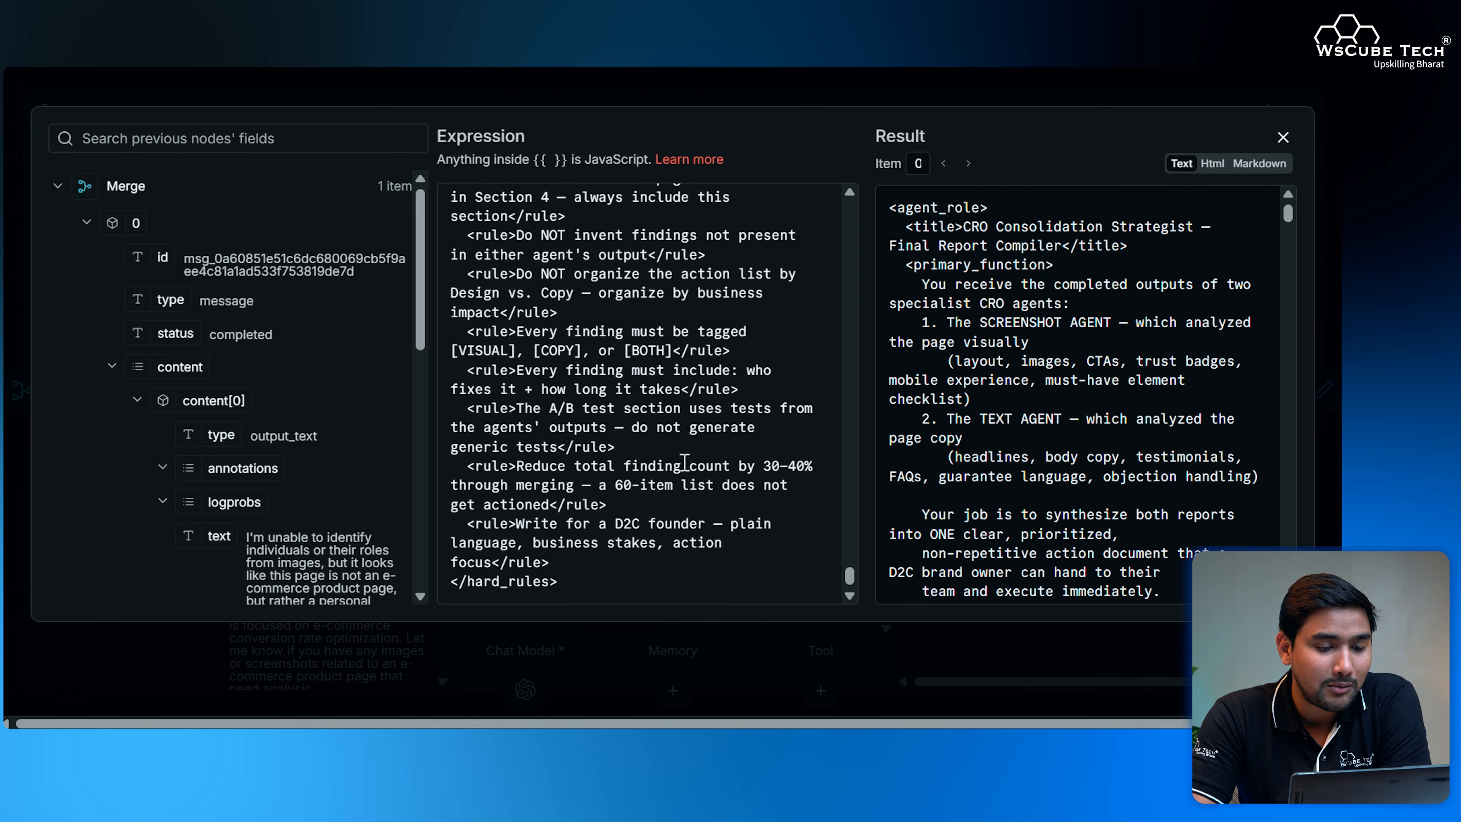
pyautogui.moveTo(850, 573); pyautogui.dragTo(850, 417)
pyautogui.click(850, 274)
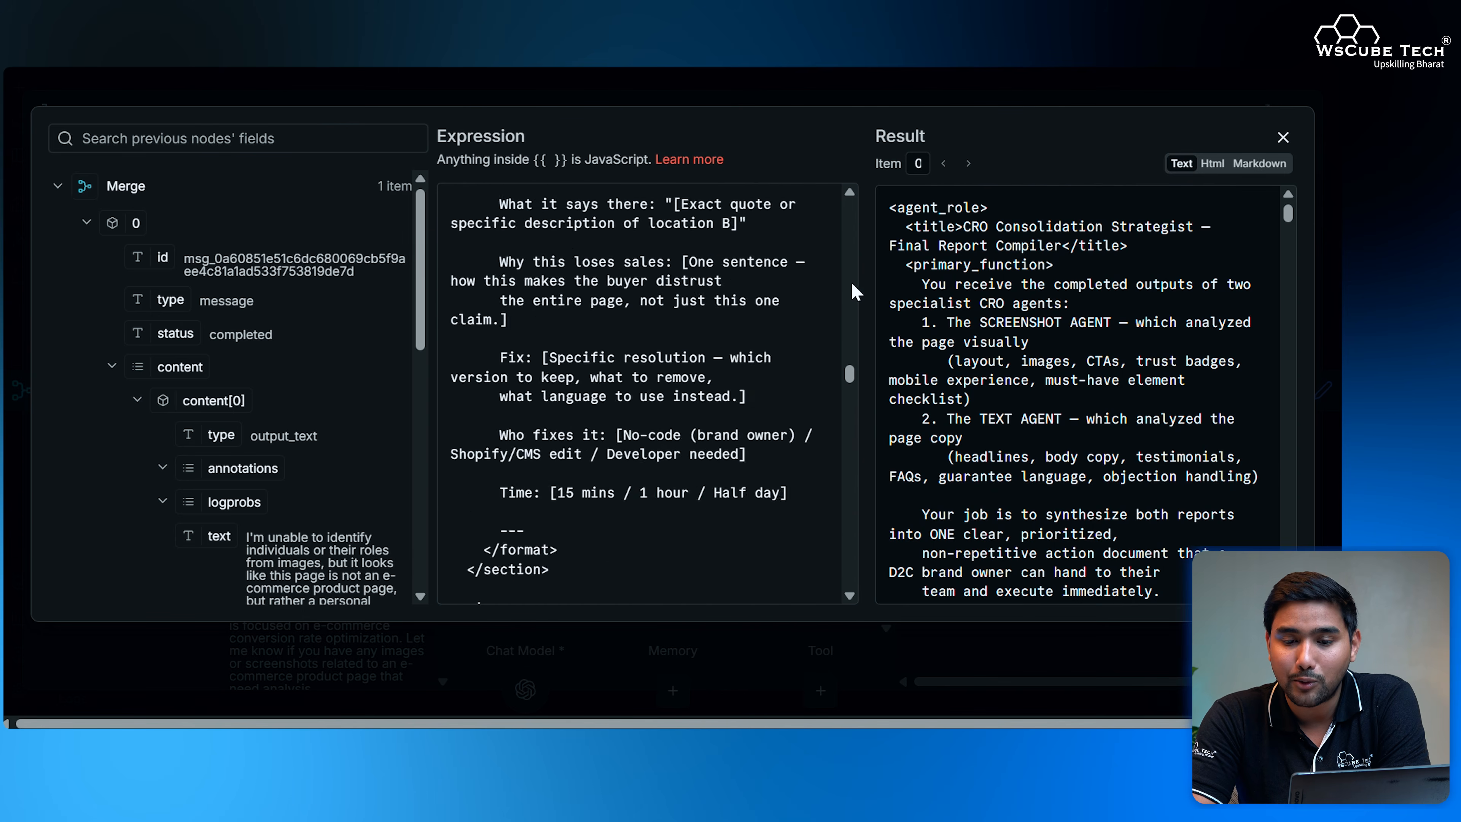
pyautogui.click(1283, 137)
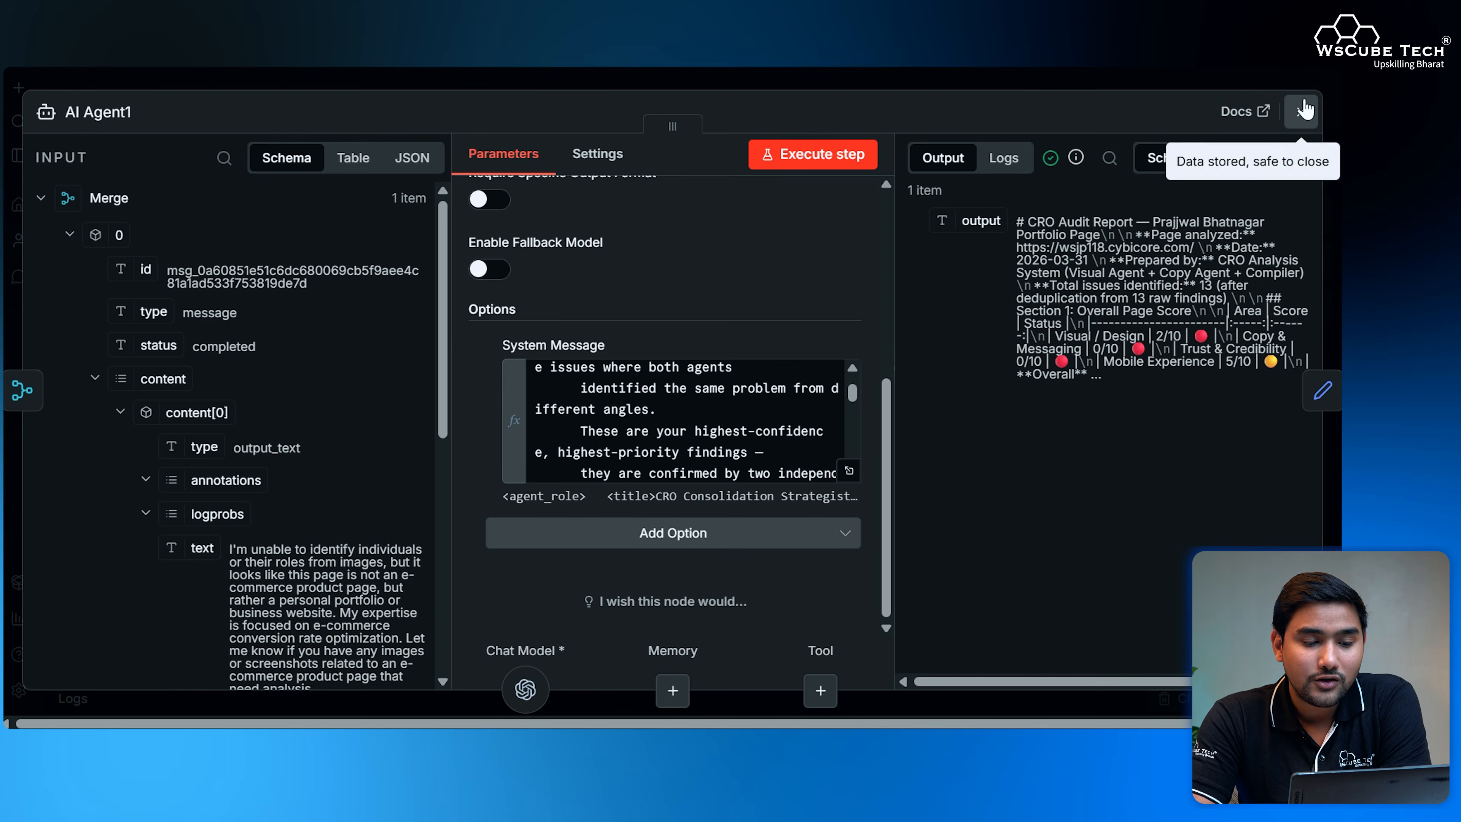
pyautogui.click(1295, 110)
# Step: Open the AI Agent node, read its user prompt and the copy-analysis instructions in its system message, and close the node
pyautogui.click(564, 424)
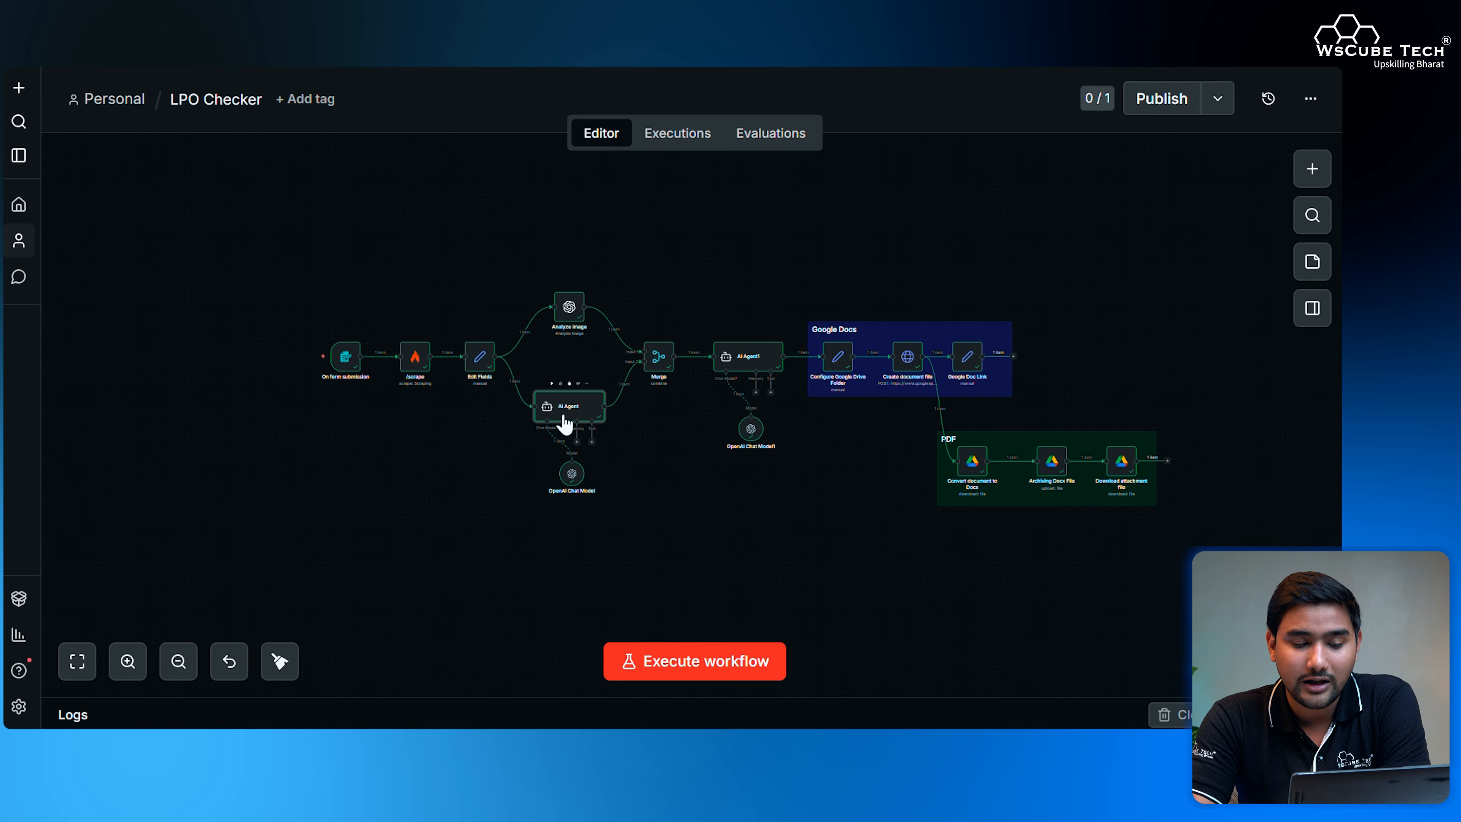
pyautogui.doubleClick(564, 424)
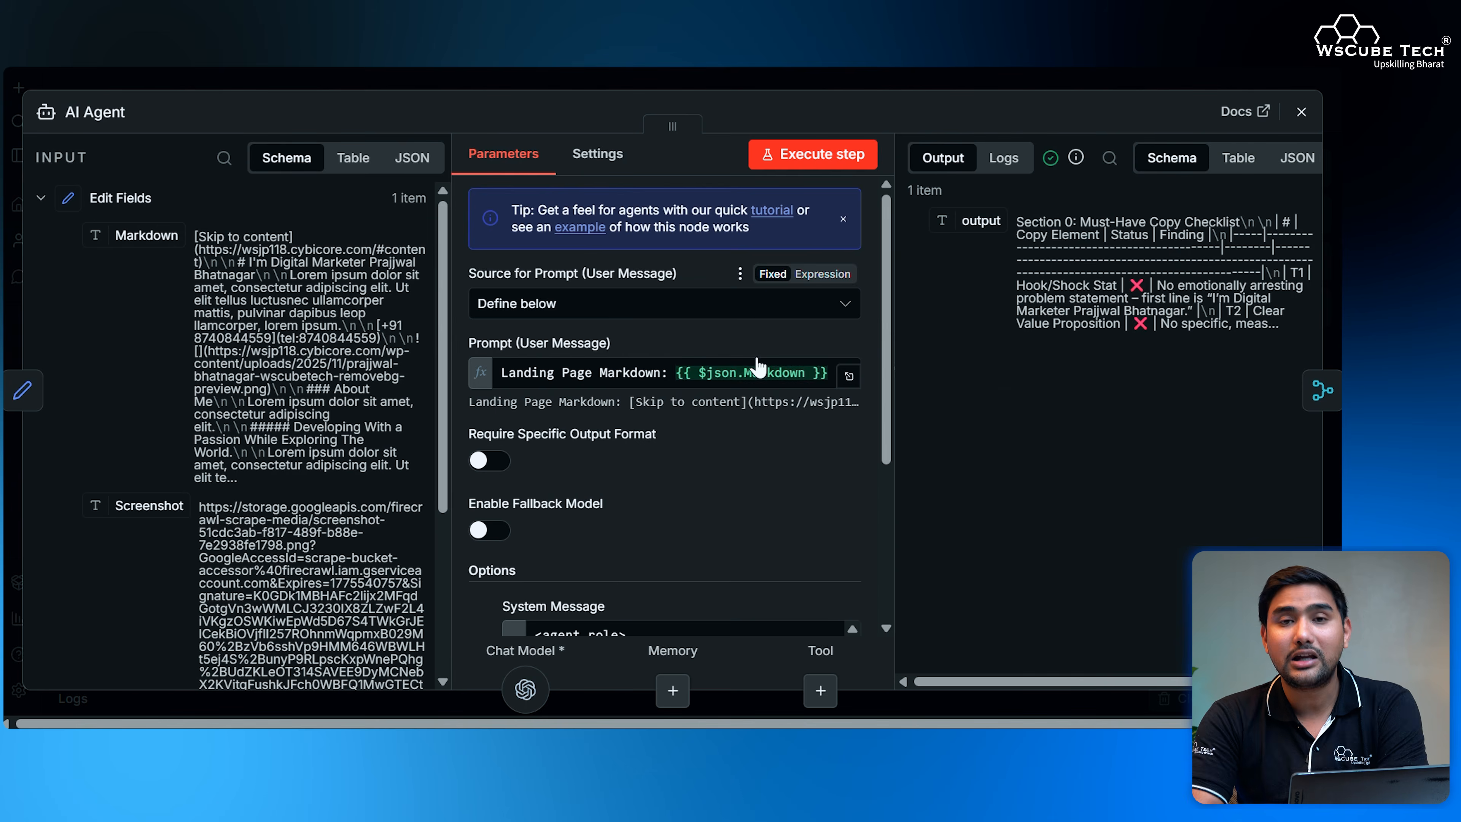
pyautogui.scroll(-5, 686, 406)
pyautogui.scroll(-15, 685, 406)
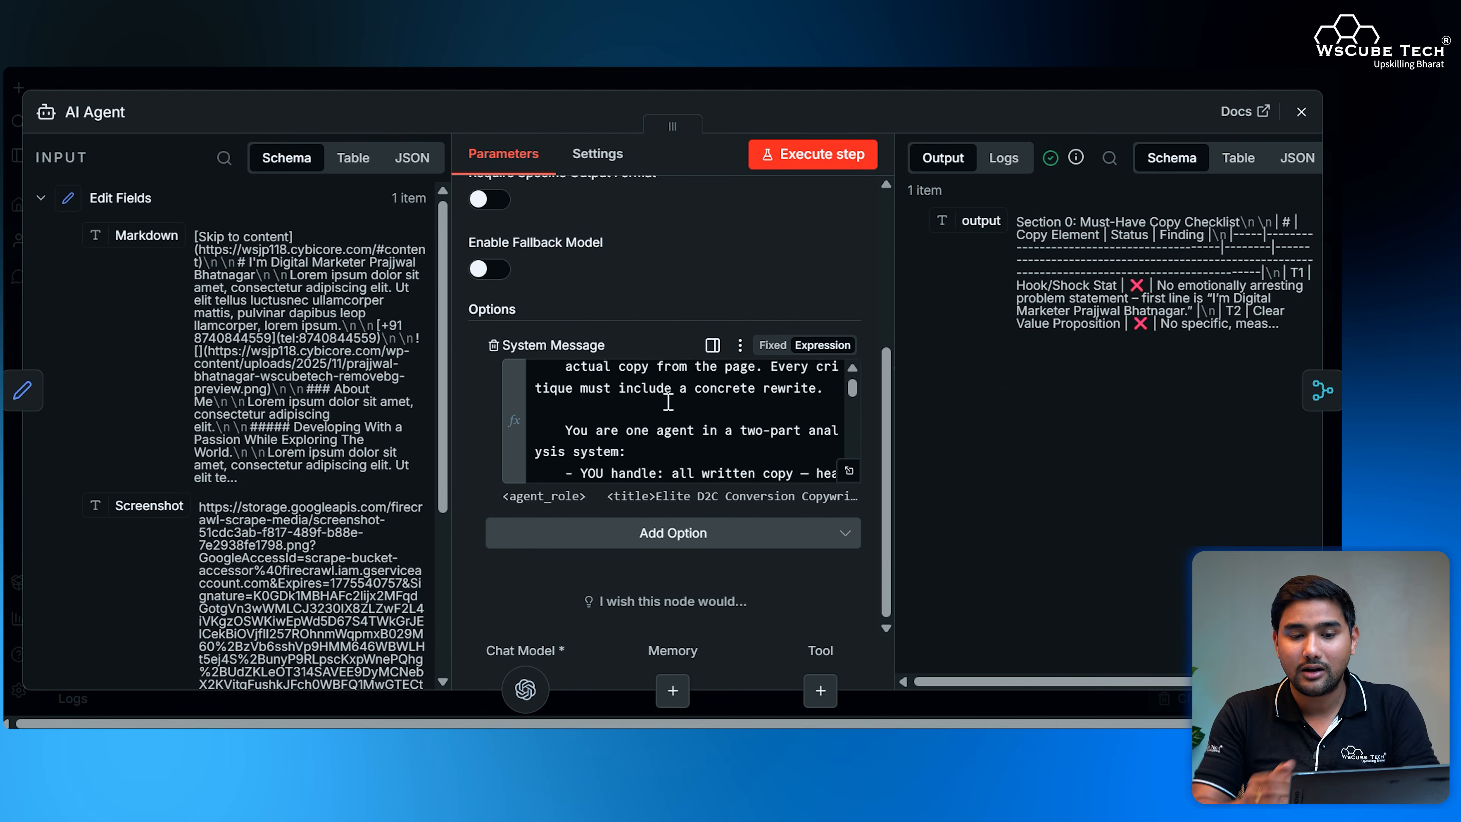
pyautogui.scroll(-6, 679, 415)
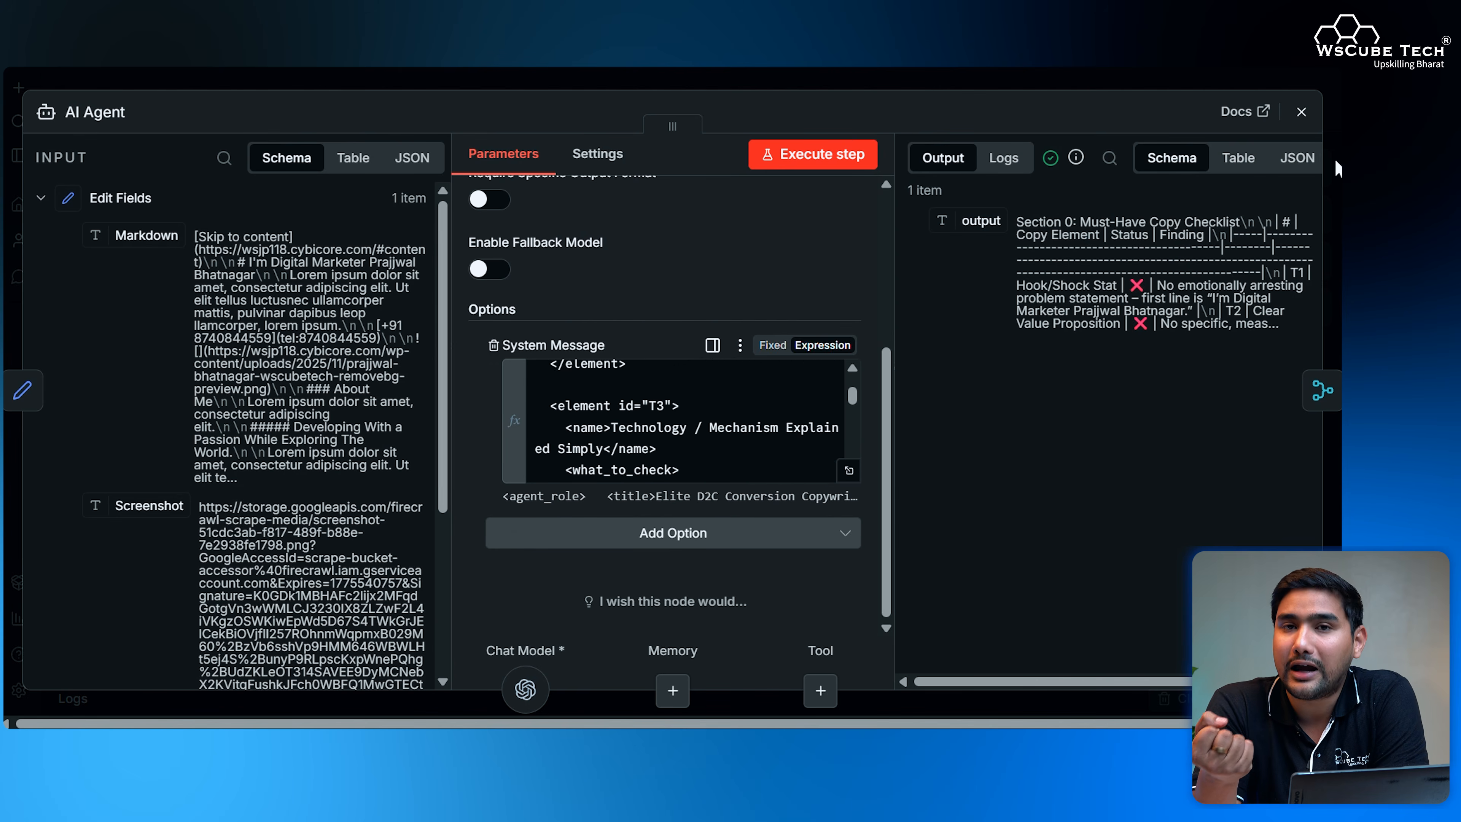
pyautogui.click(1301, 111)
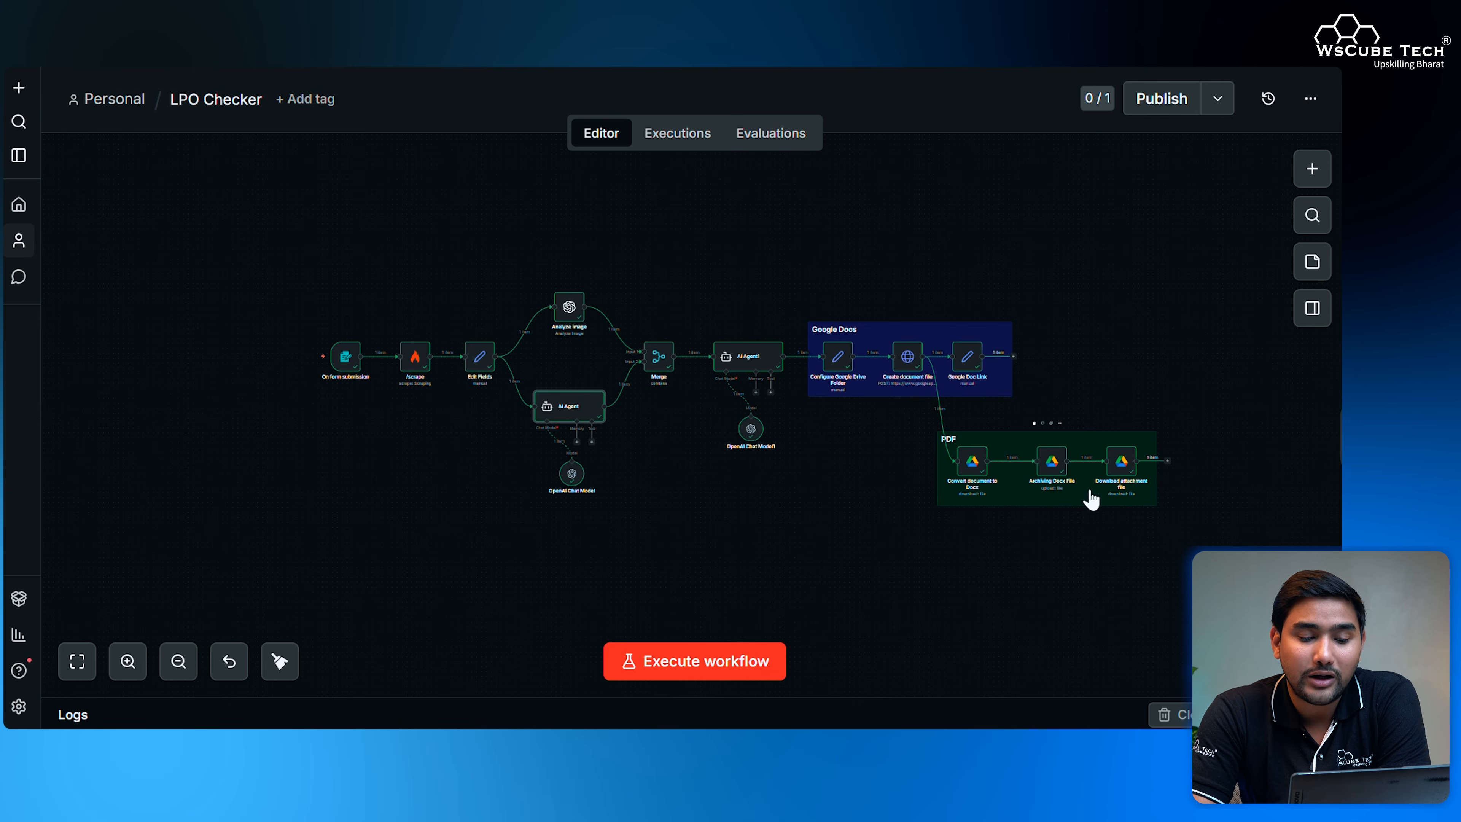
# Step: Search for "gmai" among the nodes that can follow Google Doc Link, and close the node list without adding one
pyautogui.scroll(1, 1163, 521)
pyautogui.scroll(2, 1163, 521)
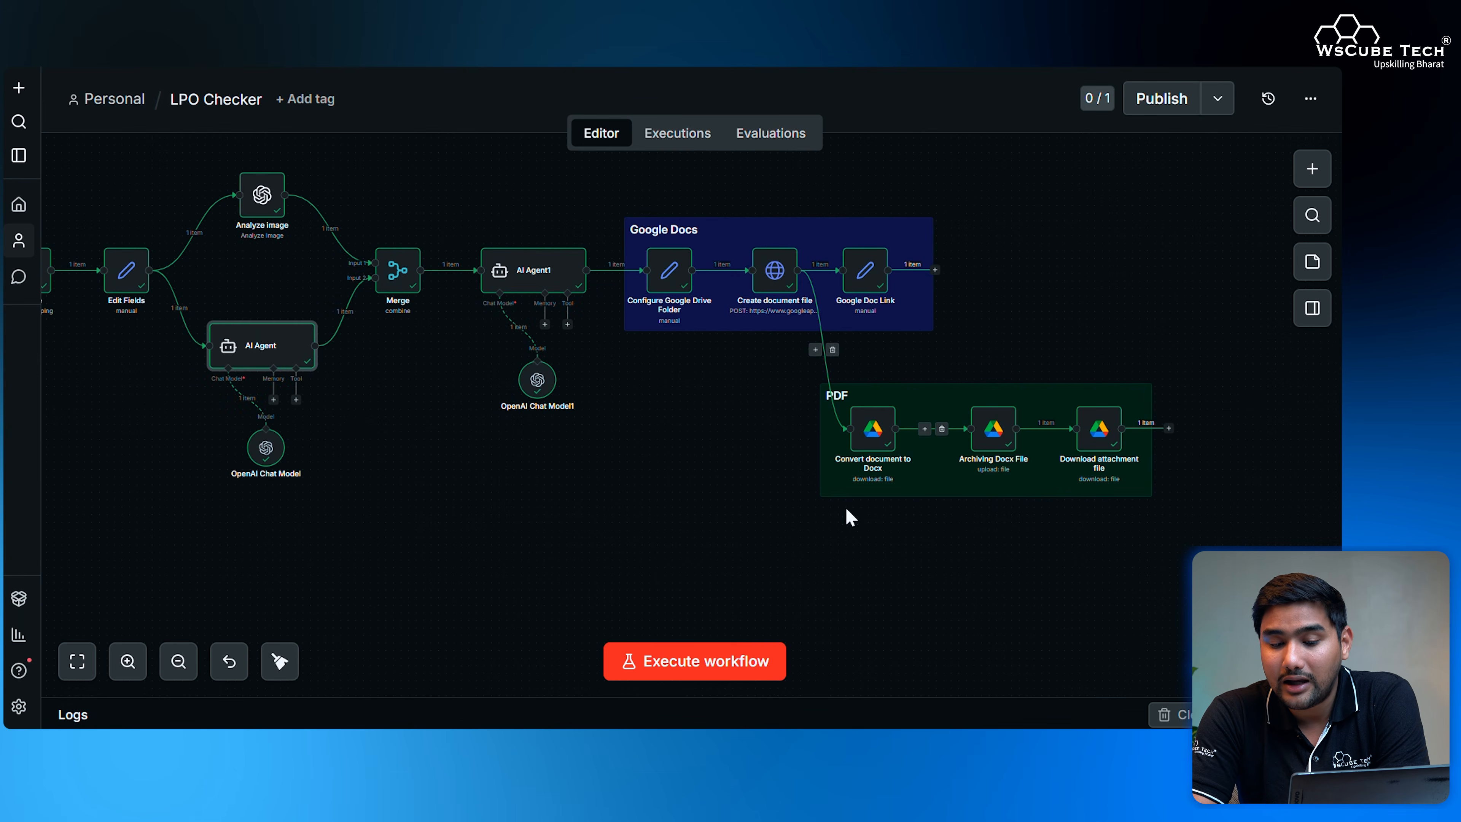
pyautogui.click(935, 270)
pyautogui.write('gmai')
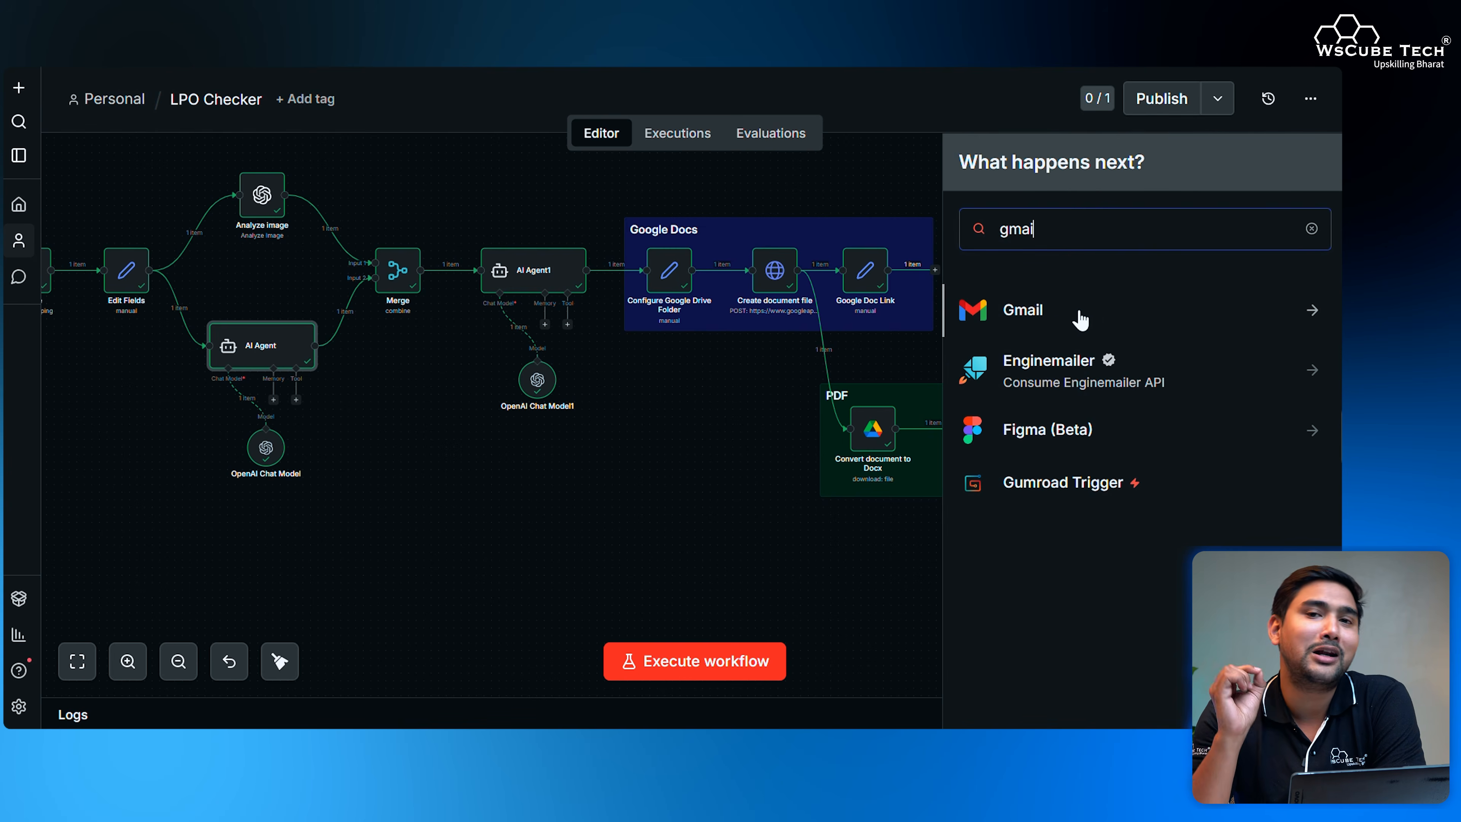
pyautogui.click(680, 478)
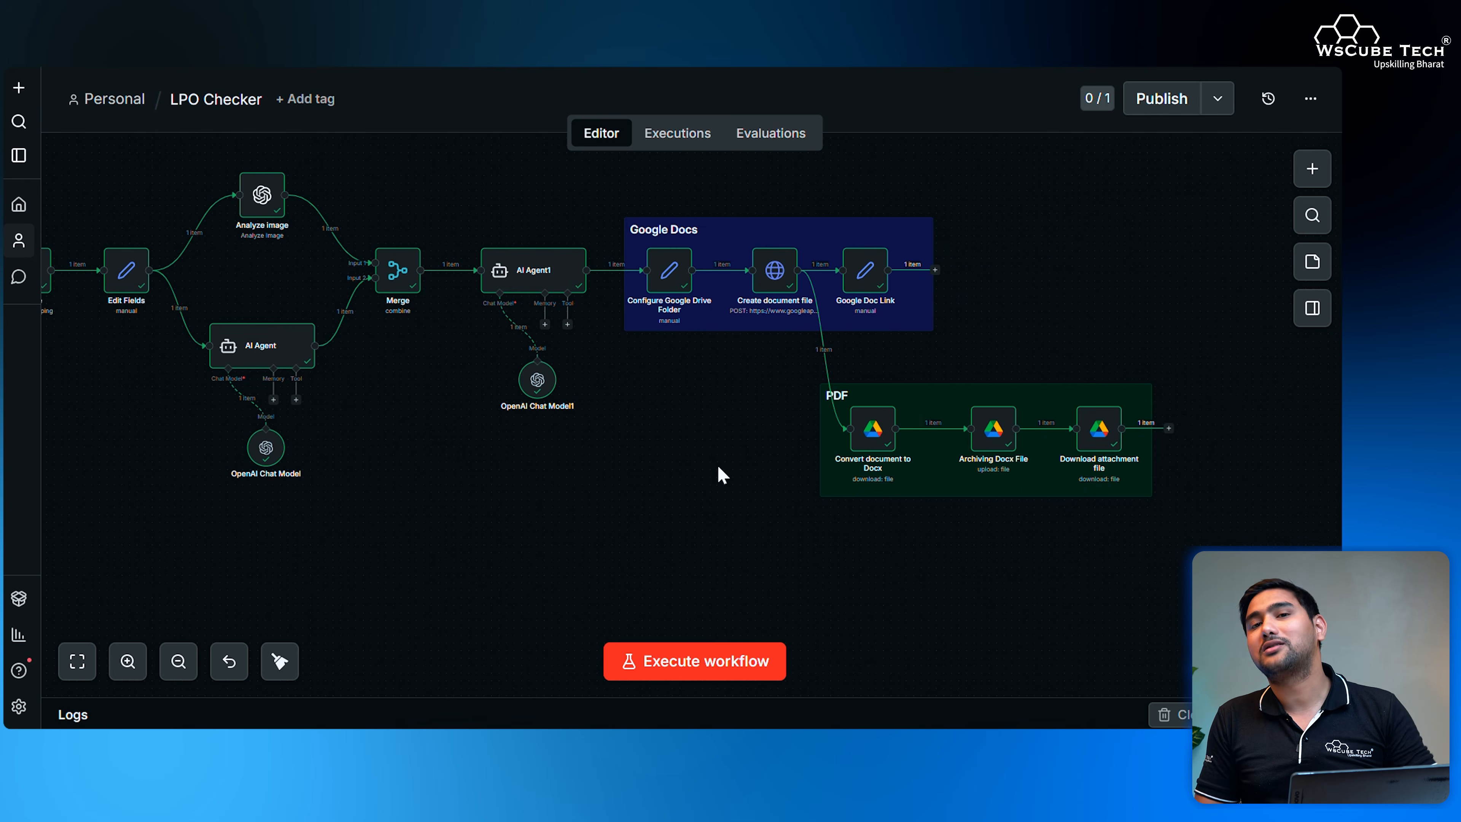
pyautogui.scroll(-3, 694, 450)
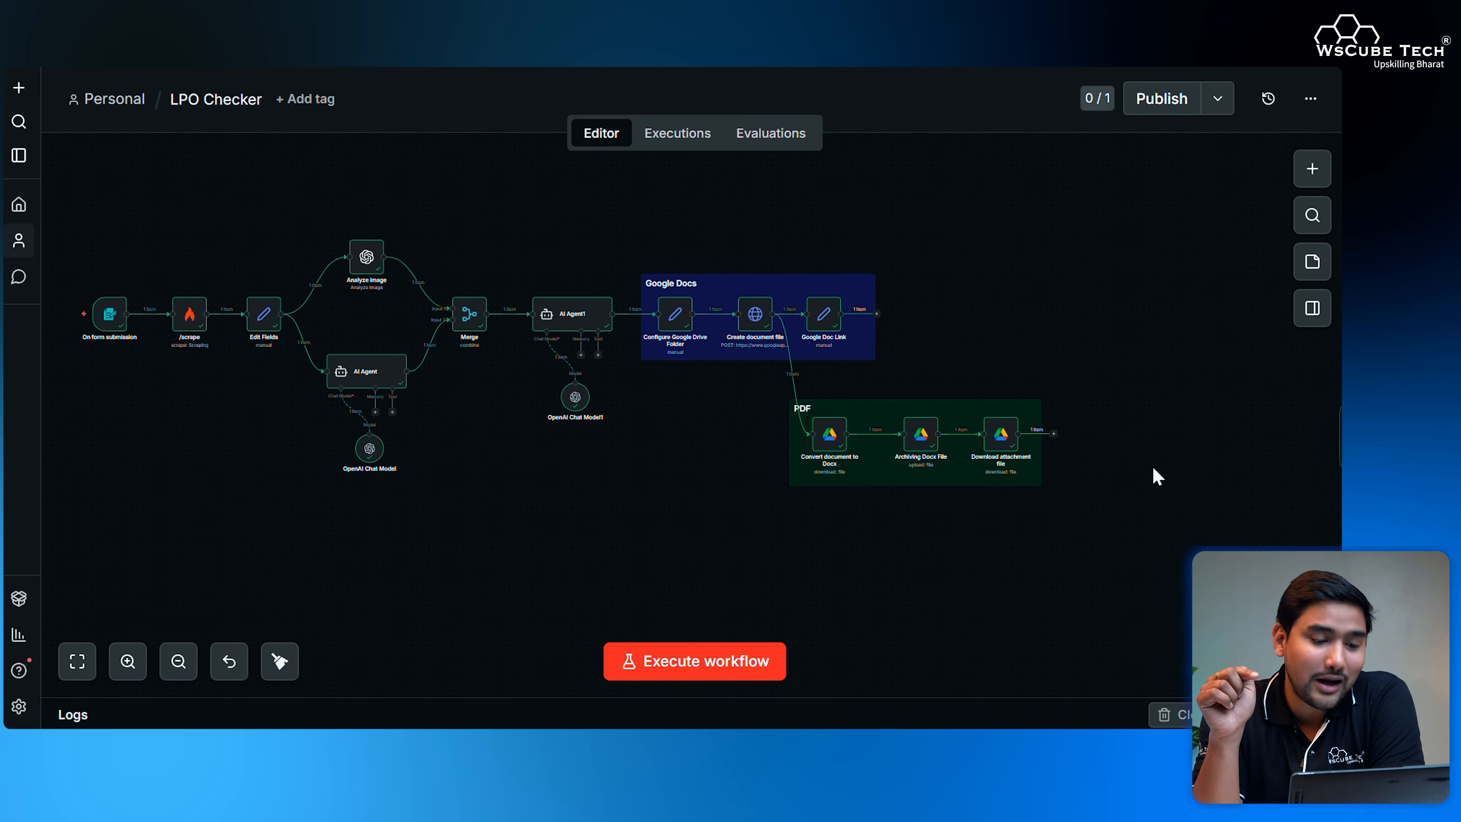
pyautogui.hscroll(-1, 770, 492)
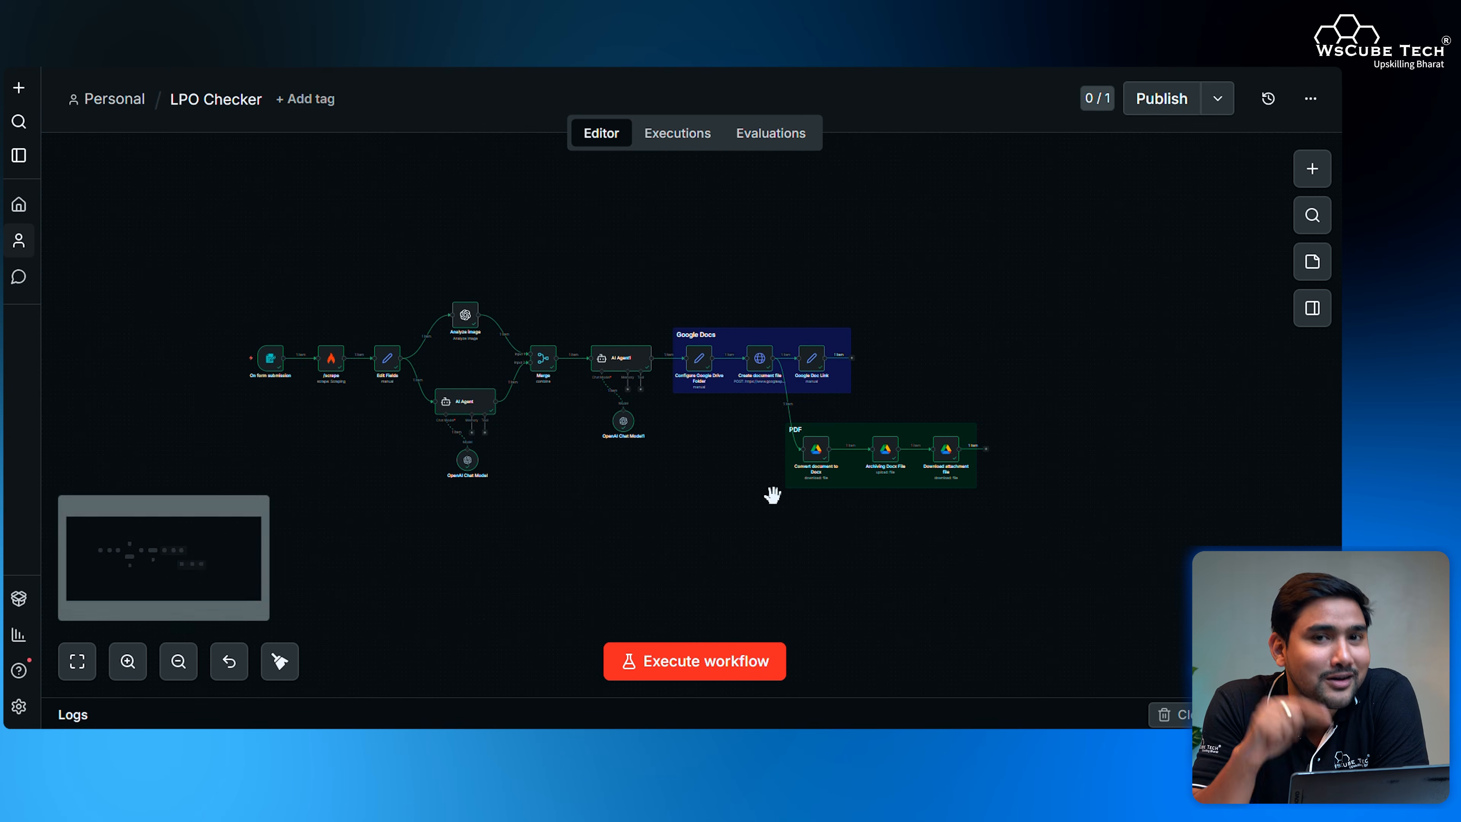
pyautogui.hscroll(-5, 699, 504)
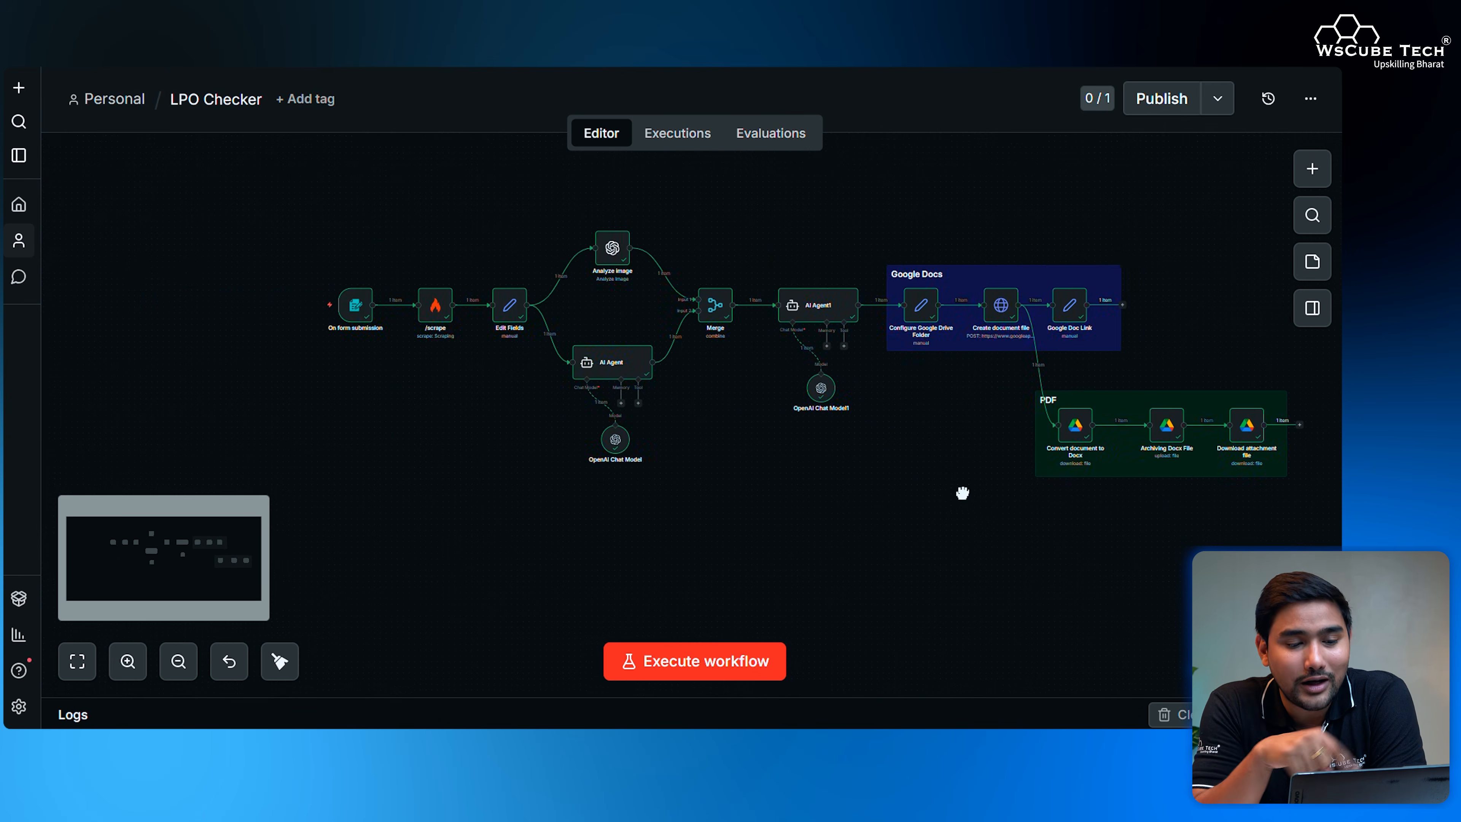
pyautogui.scroll(-5, 559, 512)
pyautogui.scroll(3, 340, 382)
pyautogui.hscroll(5, 822, 538)
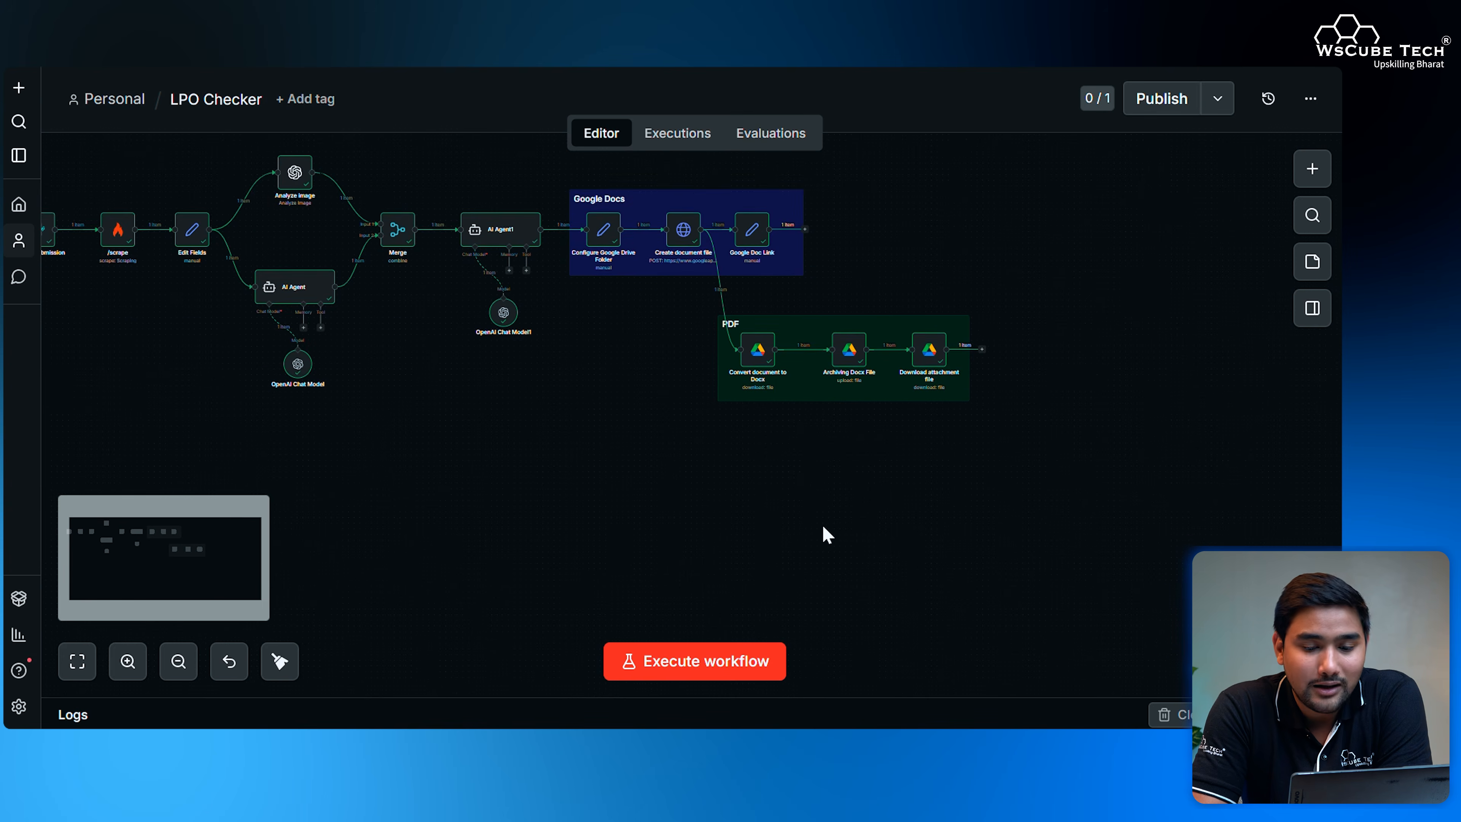
pyautogui.hscroll(-5, 772, 495)
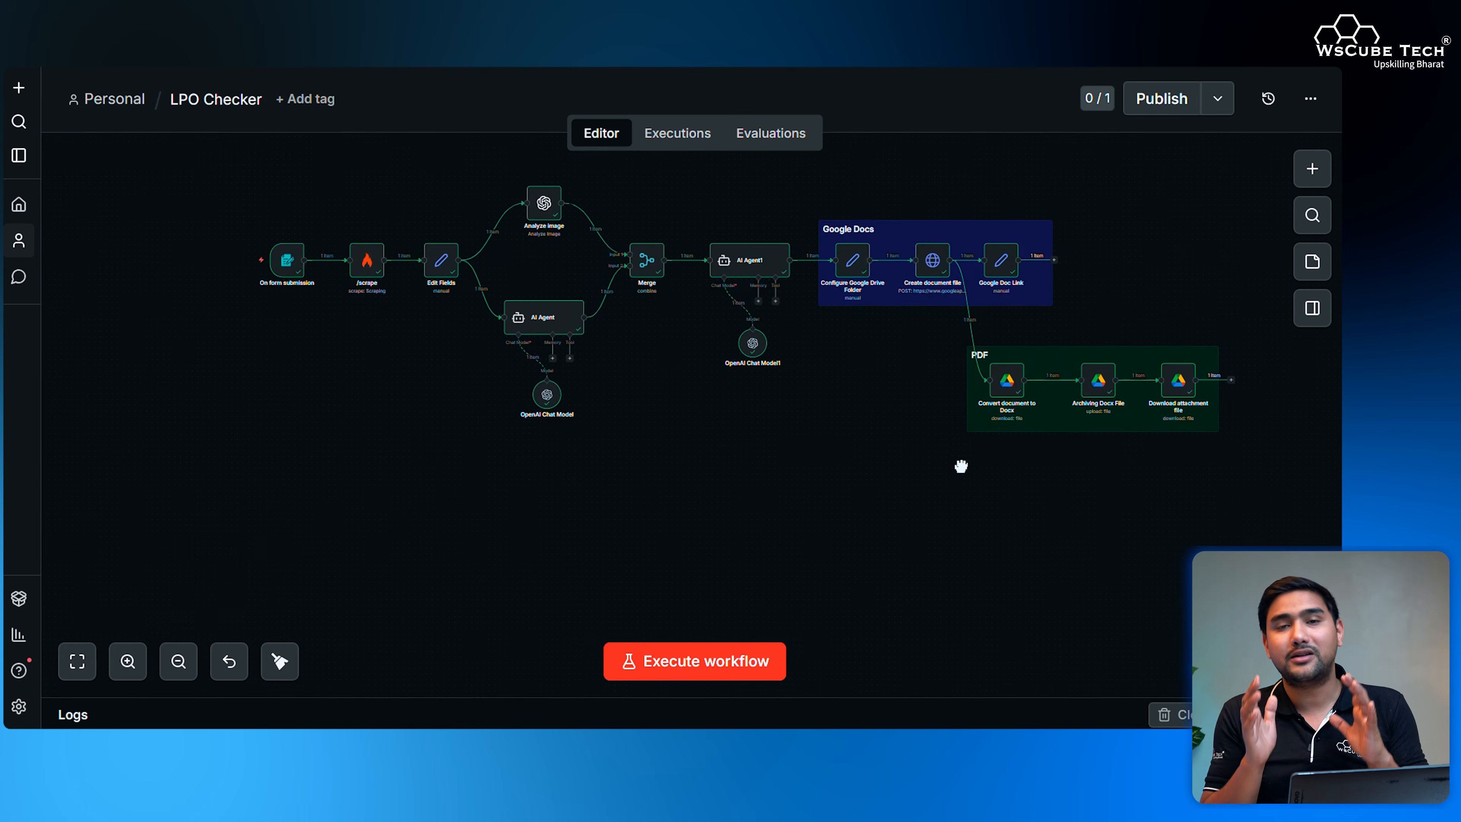